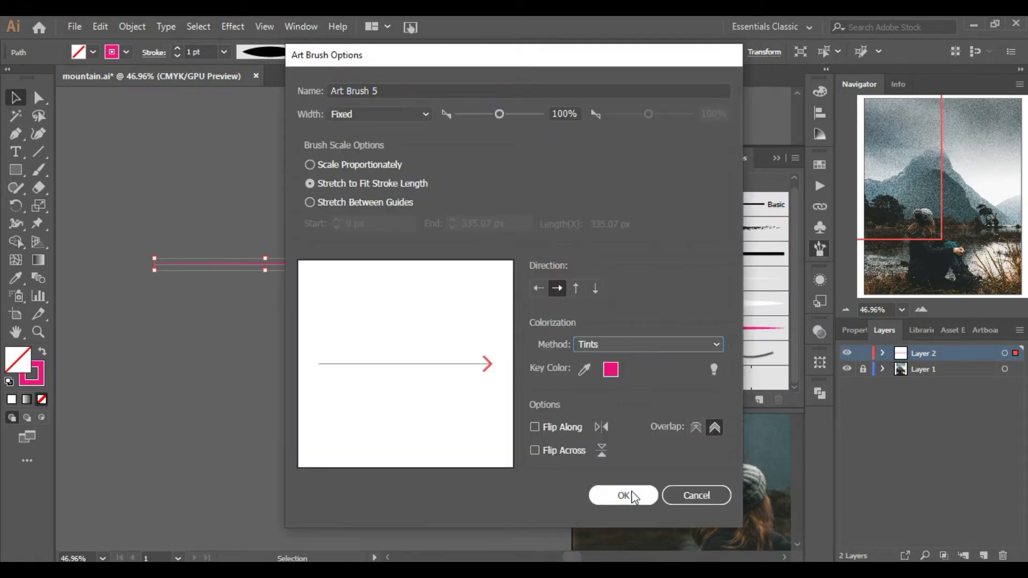
Save the new art brush and draw two test strokes with the Paintbrush tool.
left_click(637, 491)
left_click(39, 170)
left_click_drag(324, 214, 294, 395)
mouse_move(357, 191)
left_mouse_down()
mouse_move(238, 392)
mouse_move(300, 424)
left_mouse_up()
Set the stroke color to White.
left_click(126, 53)
left_click(126, 97)
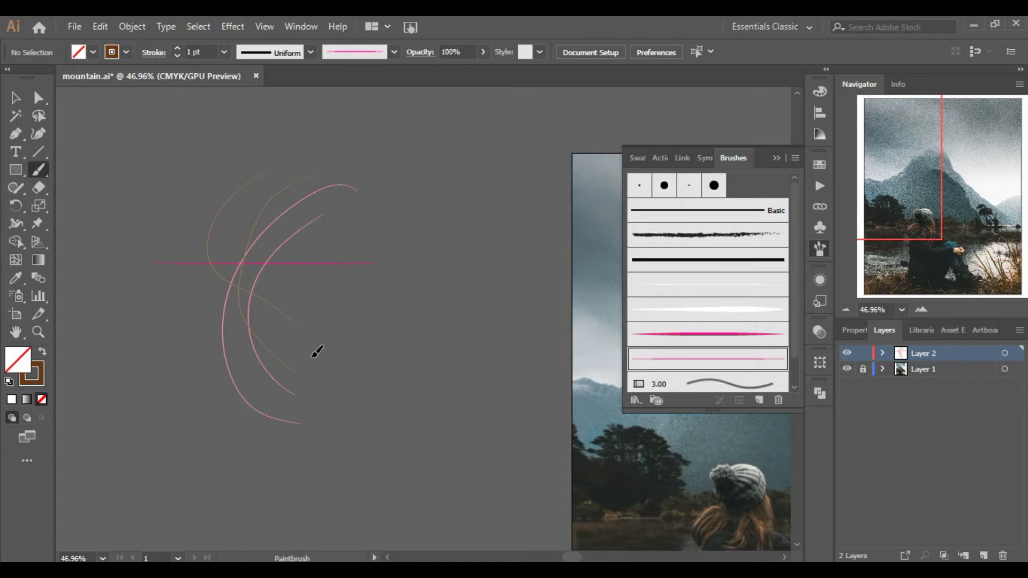
left_click(126, 52)
left_click(31, 81)
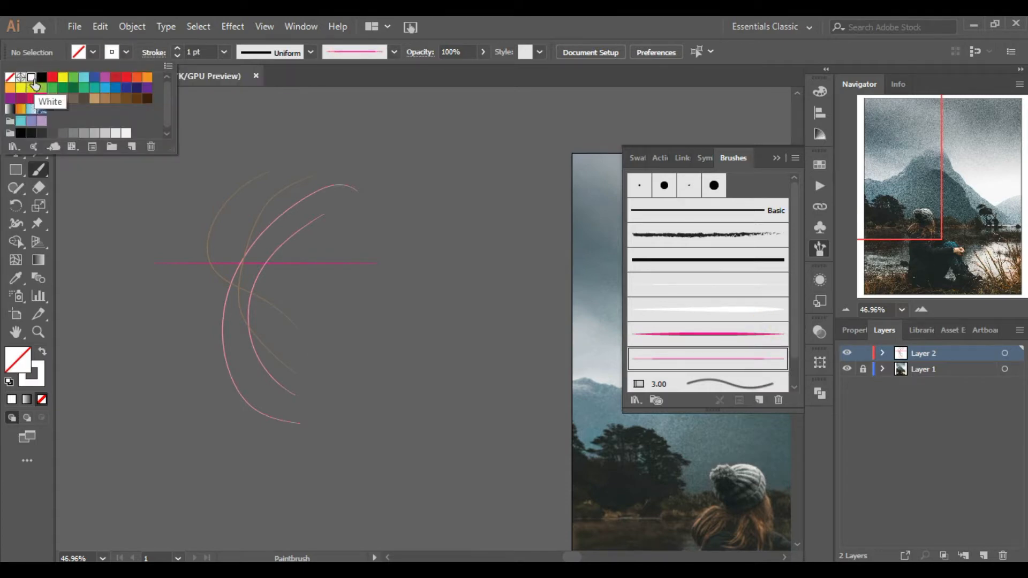
left_click_drag(312, 161, 225, 340)
Draw two long curves from the woman's shoulder down to the ground to outline a cape.
left_click(777, 158)
mouse_move(925, 204)
left_mouse_down()
mouse_move(954, 188)
mouse_move(930, 186)
mouse_move(930, 219)
left_mouse_up()
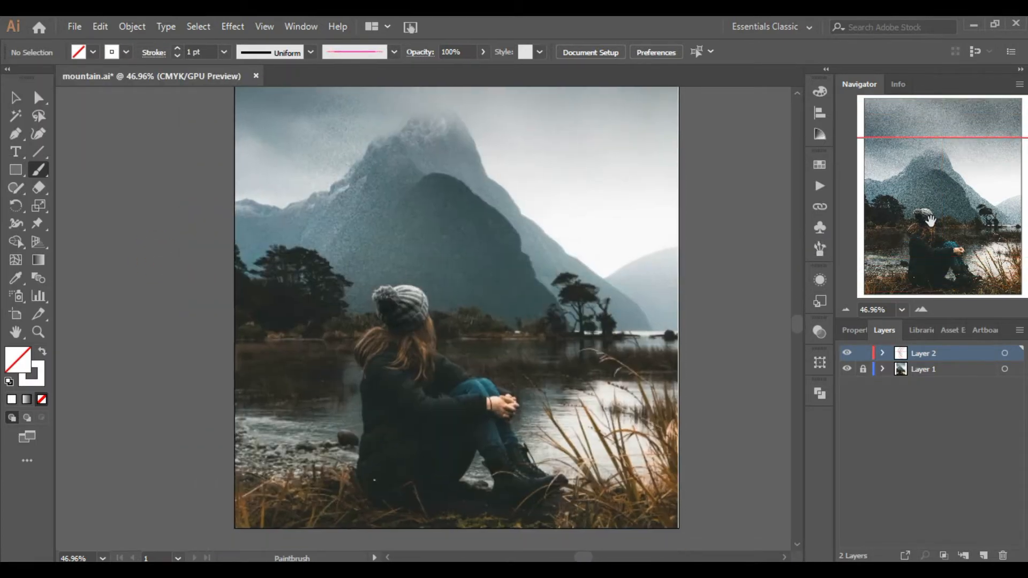
left_click(918, 311)
left_click(916, 313)
left_click(916, 313)
left_click(848, 312)
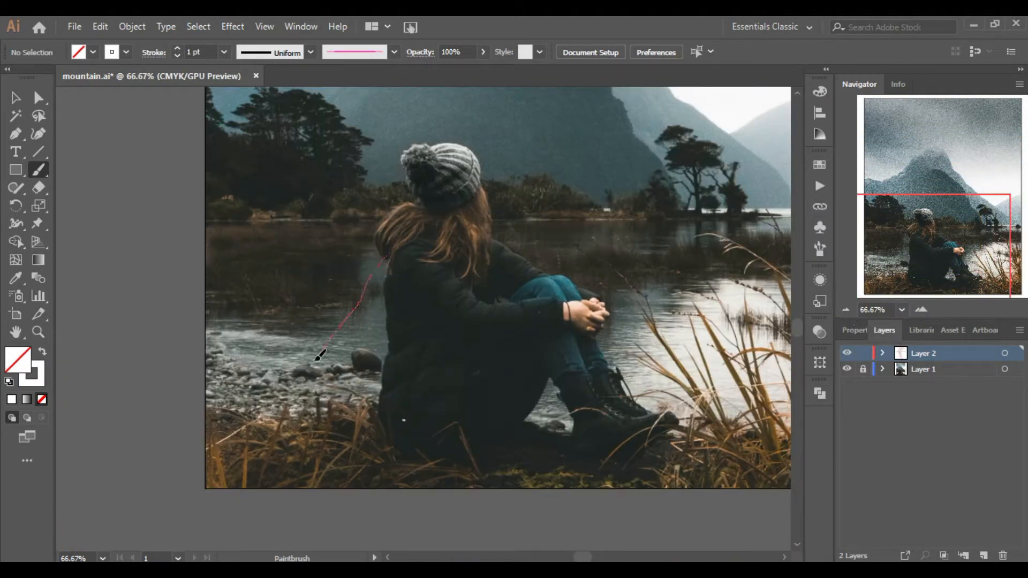
left_click_drag(225, 441, 224, 442)
left_click_drag(406, 242, 434, 321)
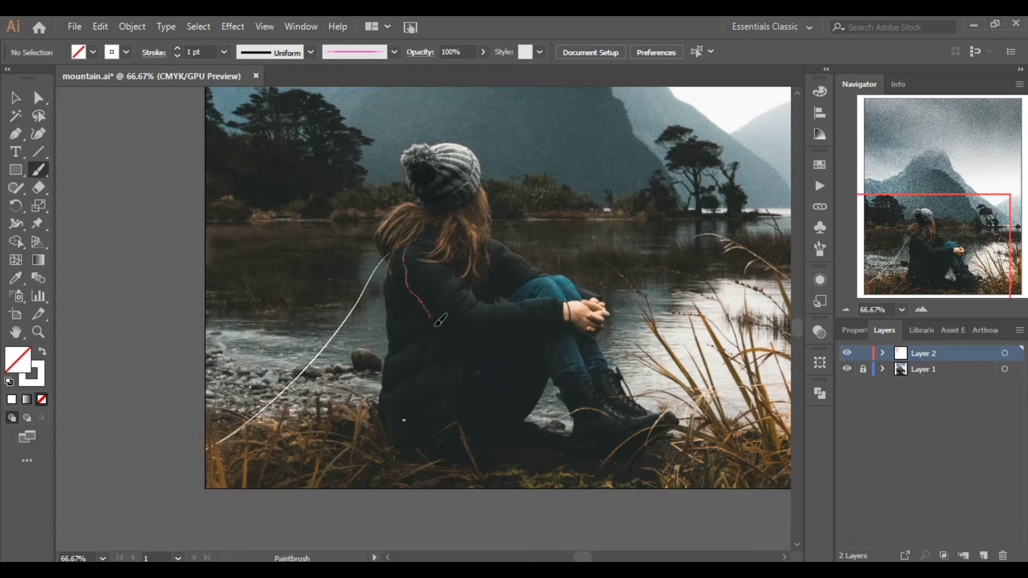
left_click_drag(536, 461, 538, 462)
Draw horn-like curved strokes at the top of the cape near the shoulder.
left_click(844, 310)
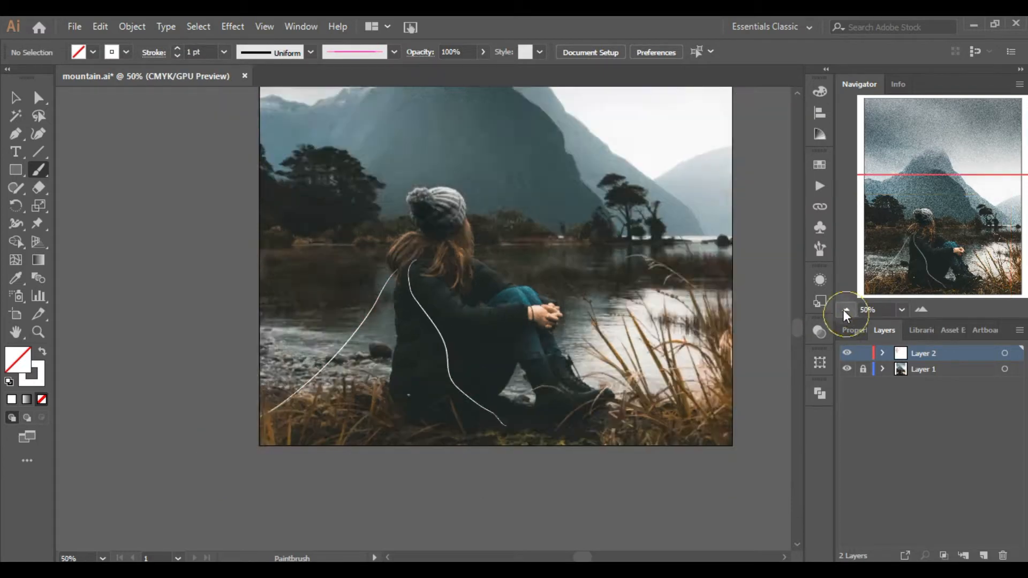
left_click(845, 310)
left_click(922, 309)
left_click(921, 309)
left_click(922, 309)
left_click_drag(400, 208, 431, 186)
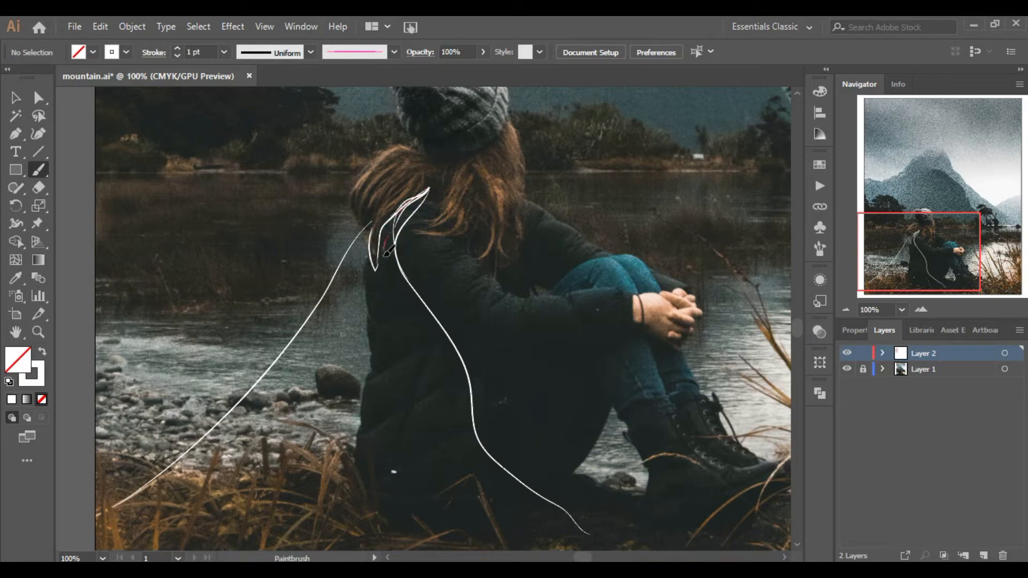
Draw a row of curved feather strokes below the shoulder shapes.
left_click(847, 310)
left_click(846, 311)
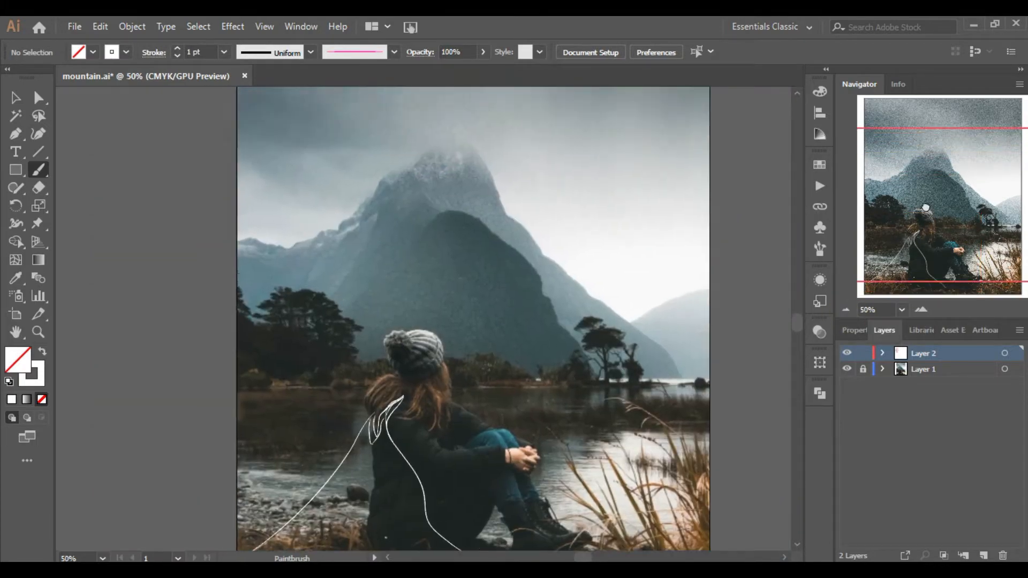
left_click(921, 309)
left_click(922, 310)
left_click(922, 310)
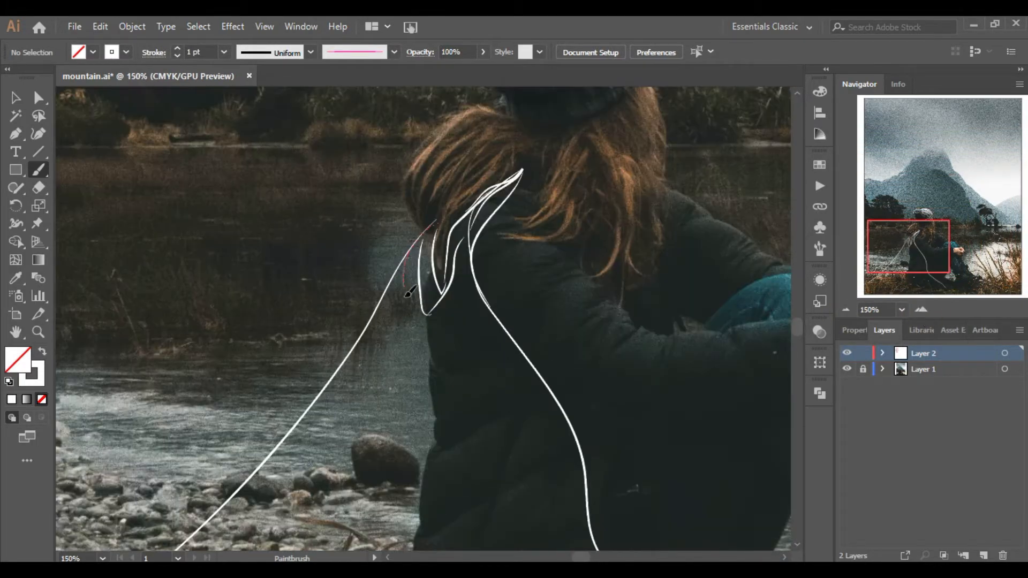
mouse_move(470, 244)
left_mouse_down()
mouse_move(452, 308)
mouse_move(415, 346)
mouse_move(447, 355)
left_mouse_up()
left_click_drag(428, 321, 467, 355)
left_click_drag(460, 319, 497, 343)
left_click_drag(464, 314, 504, 328)
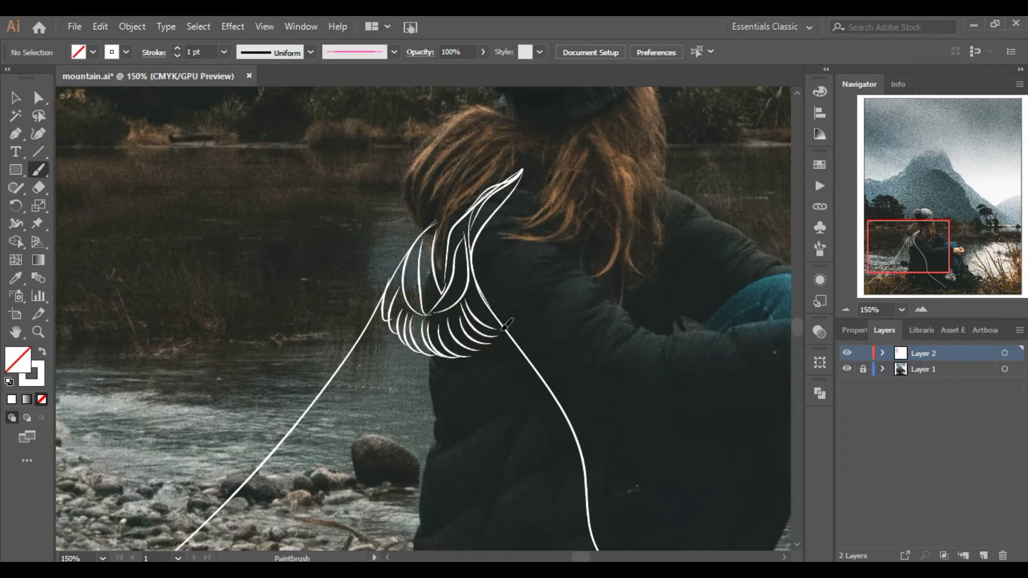
Draw diamond outlines beneath the feather row.
left_click(844, 310)
left_click(844, 310)
left_click(844, 311)
left_click(923, 310)
left_click(924, 311)
left_click(924, 310)
double_click(923, 311)
left_click_drag(909, 249, 908, 256)
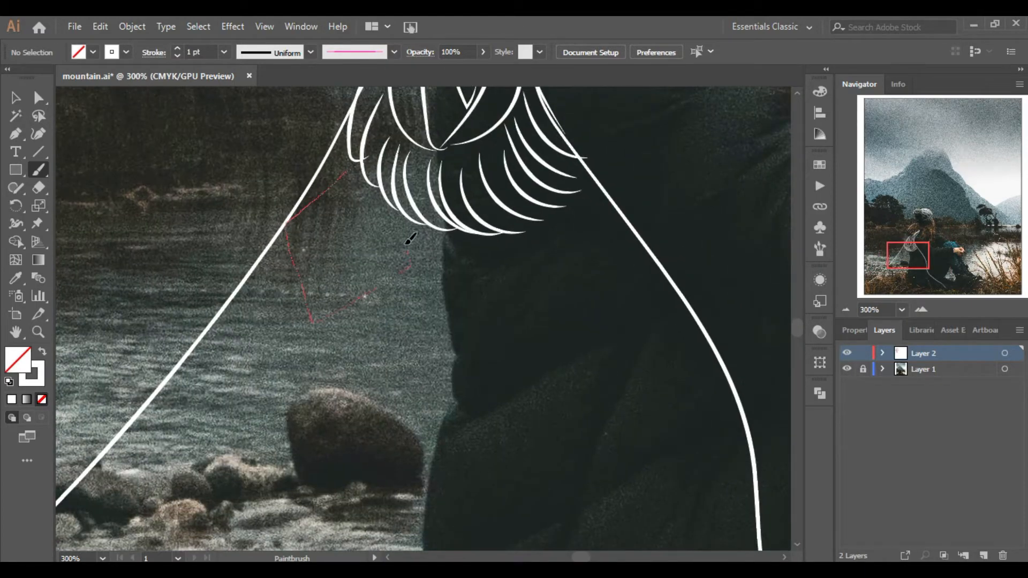
left_click_drag(405, 244, 391, 213)
left_click_drag(455, 233, 414, 268)
left_click_drag(529, 311, 514, 239)
left_click(846, 310)
Draw rows of curved feather strokes below the diamonds.
left_click(846, 310)
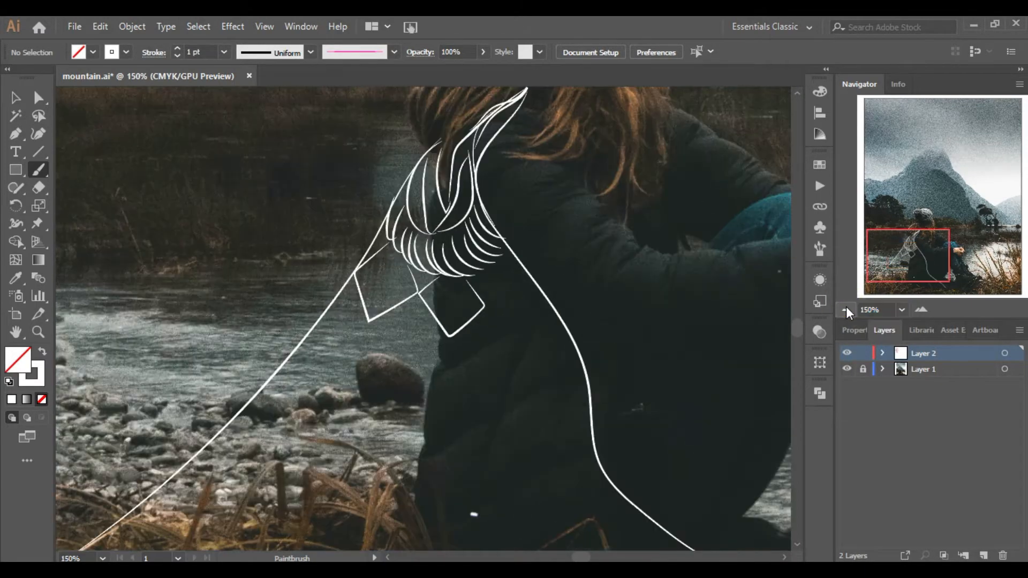
left_click_drag(510, 316, 551, 295)
Draw nested diamond shapes inside each diamond outline.
left_click(921, 310)
left_click(921, 309)
left_click_drag(354, 193, 316, 219)
left_click_drag(380, 235, 364, 196)
mouse_move(479, 243)
left_mouse_down()
mouse_move(449, 265)
mouse_move(478, 242)
left_mouse_up()
mouse_move(610, 231)
left_mouse_down()
mouse_move(580, 276)
mouse_move(654, 247)
left_mouse_up()
left_click_drag(345, 263, 332, 225)
mouse_move(484, 251)
left_mouse_down()
mouse_move(471, 270)
mouse_move(486, 252)
left_mouse_up()
left_click_drag(615, 243, 617, 246)
left_click(846, 310)
left_click(920, 309)
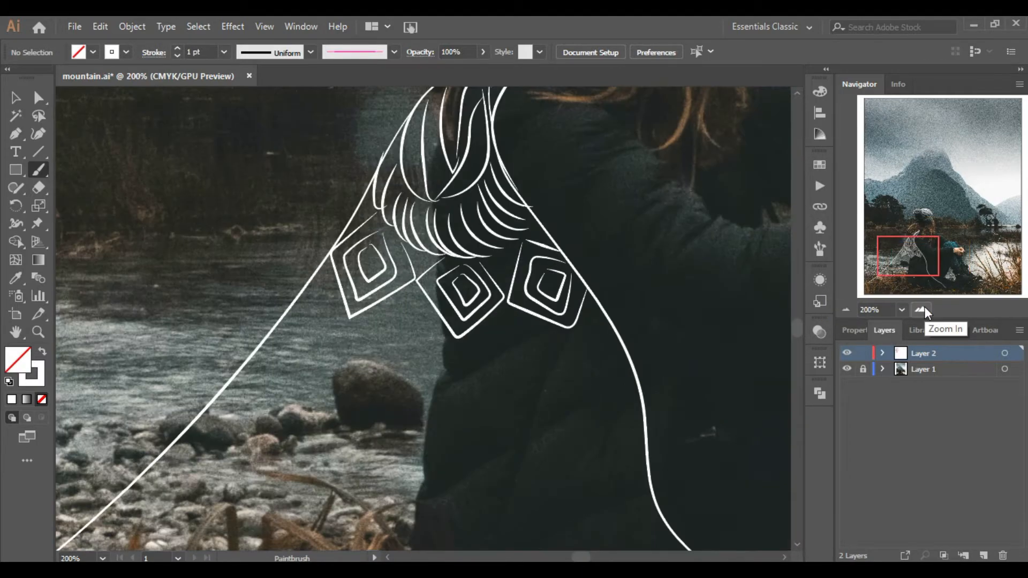
left_click(904, 263)
left_click(905, 253)
left_click_drag(526, 300, 545, 281)
left_click_drag(358, 313, 328, 371)
mouse_move(373, 321)
left_mouse_down()
mouse_move(340, 379)
mouse_move(349, 379)
left_mouse_up()
left_click_drag(380, 340, 367, 390)
mouse_move(393, 344)
left_mouse_down()
mouse_move(384, 400)
mouse_move(393, 399)
left_mouse_up()
left_click_drag(422, 351, 411, 408)
left_click_drag(453, 348, 445, 426)
left_click_drag(461, 358, 460, 423)
mouse_move(477, 365)
left_mouse_down()
mouse_move(478, 431)
mouse_move(488, 429)
left_mouse_up()
left_click_drag(506, 373, 507, 430)
left_click_drag(529, 358, 526, 429)
left_click_drag(535, 367, 545, 422)
left_click_drag(546, 363, 560, 423)
left_click_drag(613, 351, 640, 420)
left_click_drag(628, 347, 652, 393)
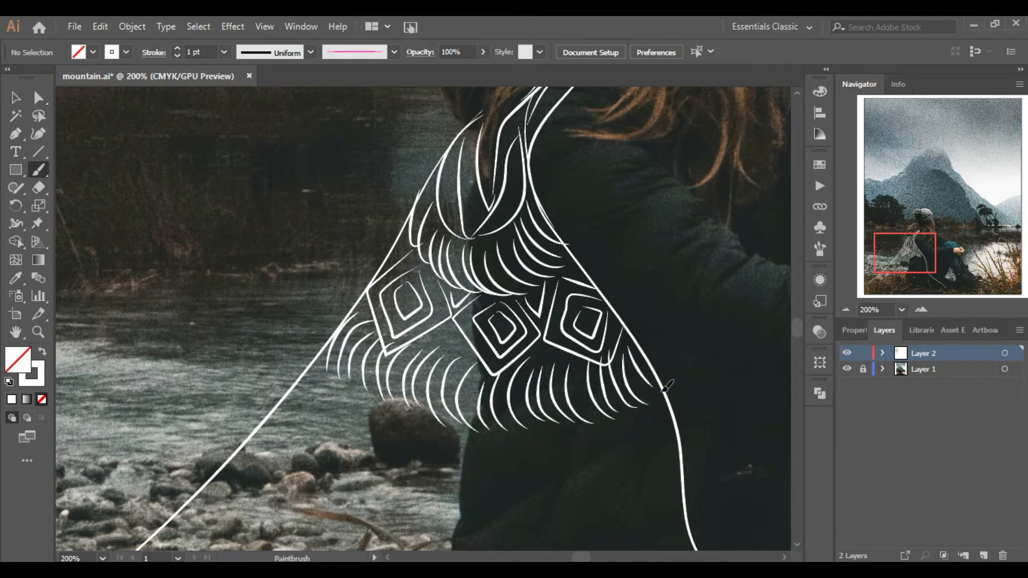
Draw a row of cloud-shaped outlines below the feathers.
left_click(847, 310)
left_click(846, 310)
left_click(846, 309)
left_click_drag(902, 267, 887, 275)
left_click(920, 310)
left_click(921, 309)
left_click(920, 309)
left_click(904, 268)
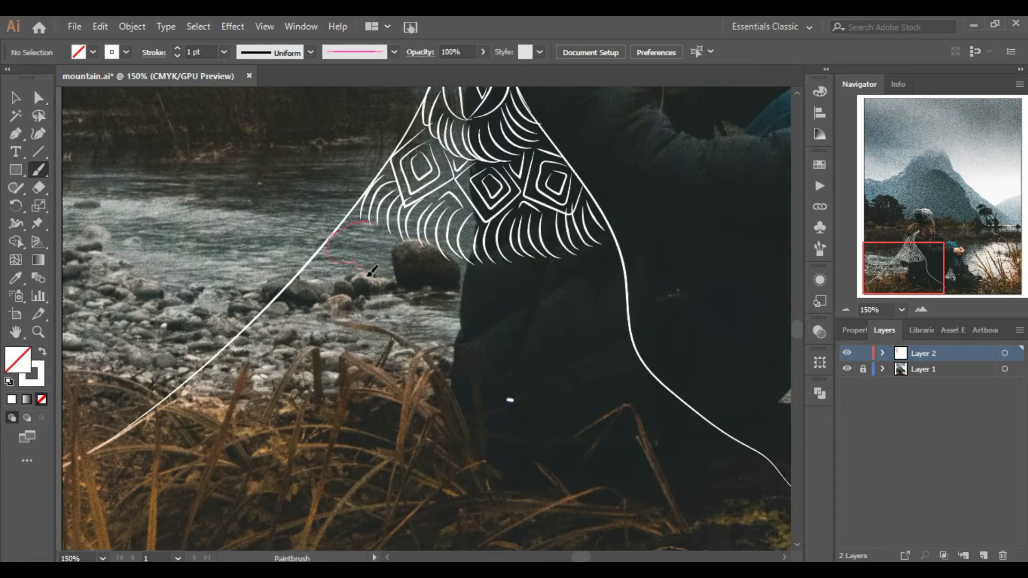
left_click_drag(383, 223, 384, 222)
left_click_drag(418, 271, 433, 287)
mouse_move(505, 277)
left_mouse_down()
mouse_move(563, 304)
mouse_move(621, 273)
mouse_move(535, 269)
left_mouse_up()
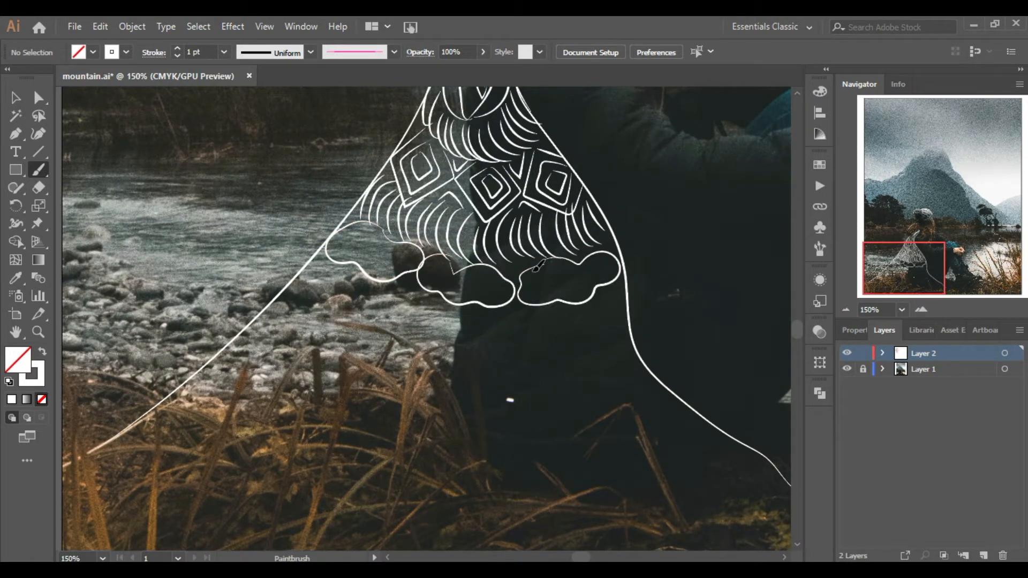
left_click_drag(405, 259, 413, 251)
mouse_move(436, 272)
left_mouse_down()
mouse_move(460, 289)
mouse_move(502, 284)
left_mouse_up()
mouse_move(542, 274)
left_mouse_down()
mouse_move(535, 290)
mouse_move(605, 264)
left_mouse_up()
Draw a row of teardrop shapes hanging below the clouds.
left_click(921, 310)
left_click_drag(268, 263, 366, 277)
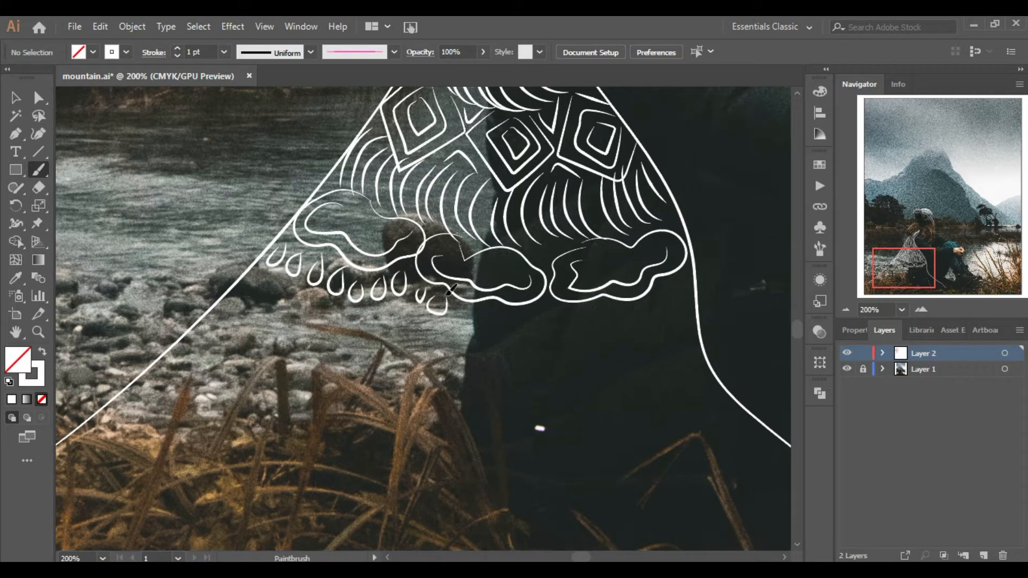
left_click_drag(484, 306, 528, 305)
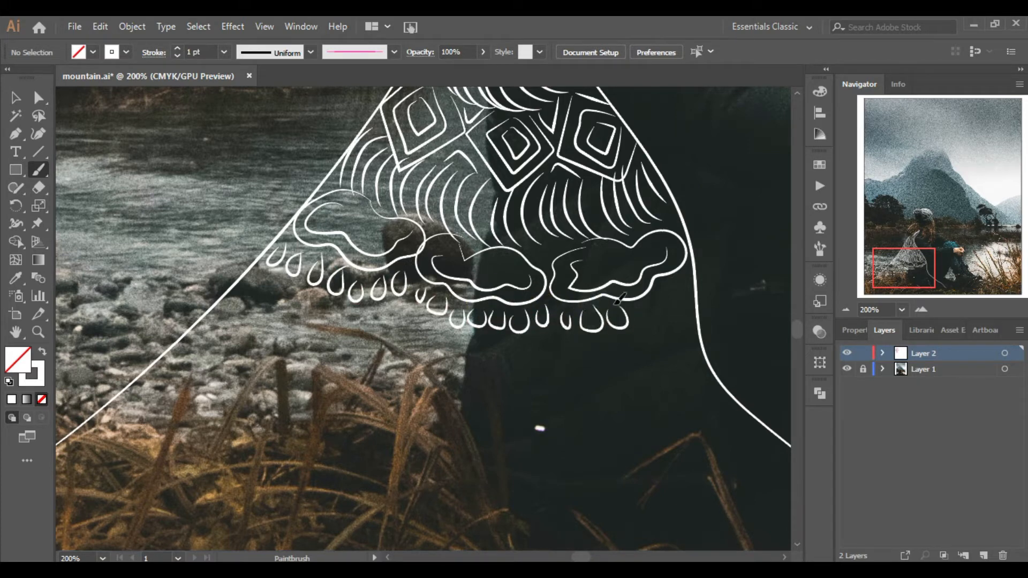
Add feather strokes below the teardrops and swirl lines inside the clouds.
mouse_move(234, 309)
left_mouse_down()
mouse_move(287, 343)
mouse_move(399, 341)
mouse_move(443, 365)
mouse_move(487, 370)
mouse_move(573, 346)
mouse_move(610, 375)
mouse_move(709, 366)
left_mouse_up()
triple_click(846, 310)
triple_click(921, 309)
left_click_drag(325, 219, 393, 234)
left_click_drag(443, 251, 466, 276)
left_click_drag(669, 246, 670, 245)
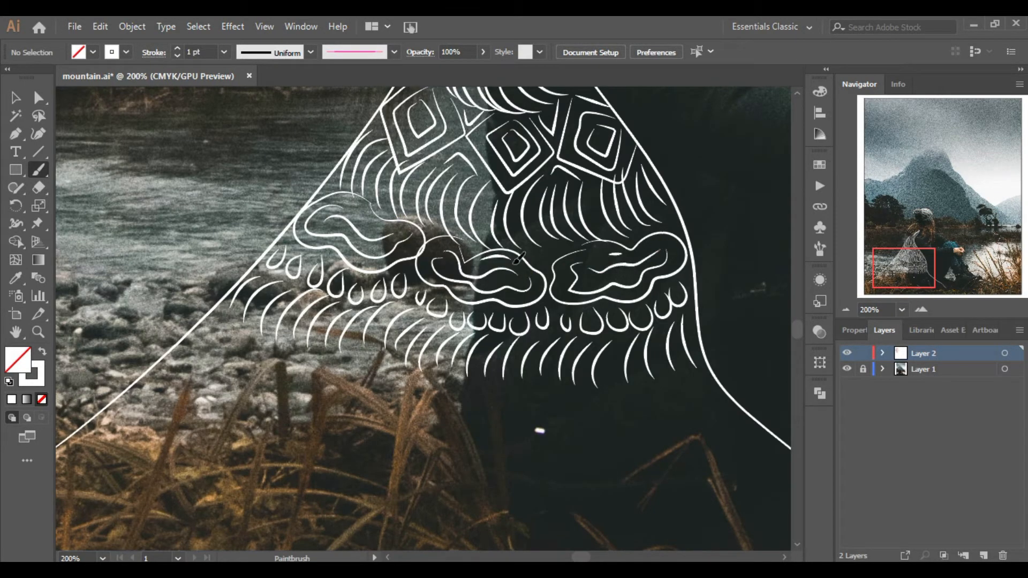
Draw diamond and feather strokes along the cape's lower-left edge.
left_click(845, 310)
left_click(845, 309)
left_click(845, 309)
left_click(847, 313)
left_click(923, 310)
left_click(923, 311)
left_click(922, 311)
left_click(923, 311)
left_click(923, 310)
left_click_drag(896, 238, 890, 249)
left_click_drag(652, 172, 652, 171)
left_click_drag(890, 248, 897, 277)
left_click_drag(307, 279, 335, 284)
left_click_drag(347, 222, 372, 249)
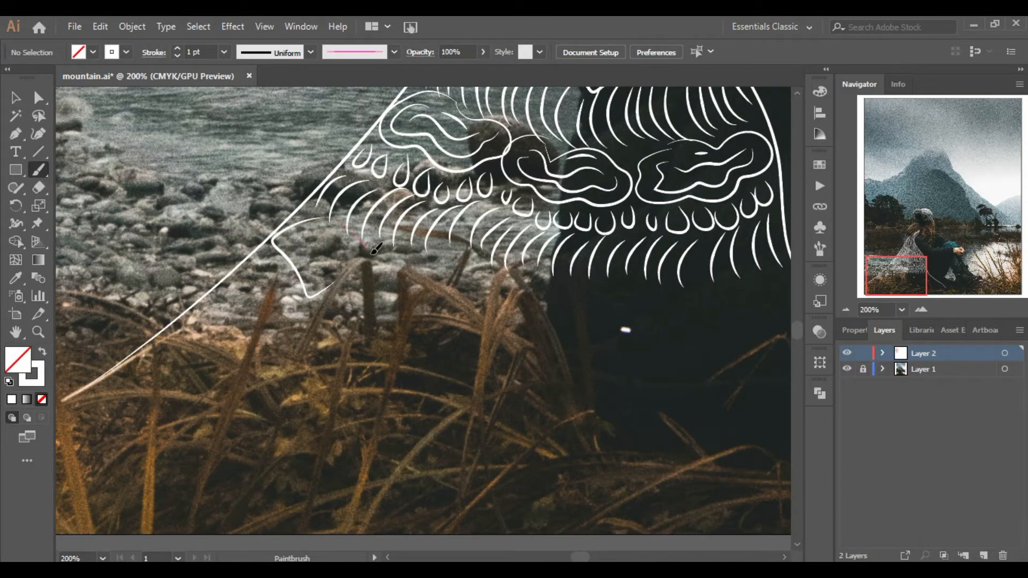
left_click_drag(437, 269, 468, 251)
mouse_move(471, 250)
left_mouse_down()
mouse_move(491, 276)
mouse_move(472, 266)
left_mouse_up()
left_click_drag(397, 248, 399, 249)
left_click_drag(308, 241, 312, 239)
Draw a row of diamonds across the lower middle of the cape.
key("ctrl+minus")
key("ctrl+minus")
left_click_drag(897, 270, 902, 272)
left_click_drag(485, 367, 461, 343)
left_click_drag(524, 329, 548, 346)
mouse_move(533, 326)
left_mouse_down()
mouse_move(550, 343)
mouse_move(551, 328)
left_mouse_up()
left_click_drag(442, 328, 461, 354)
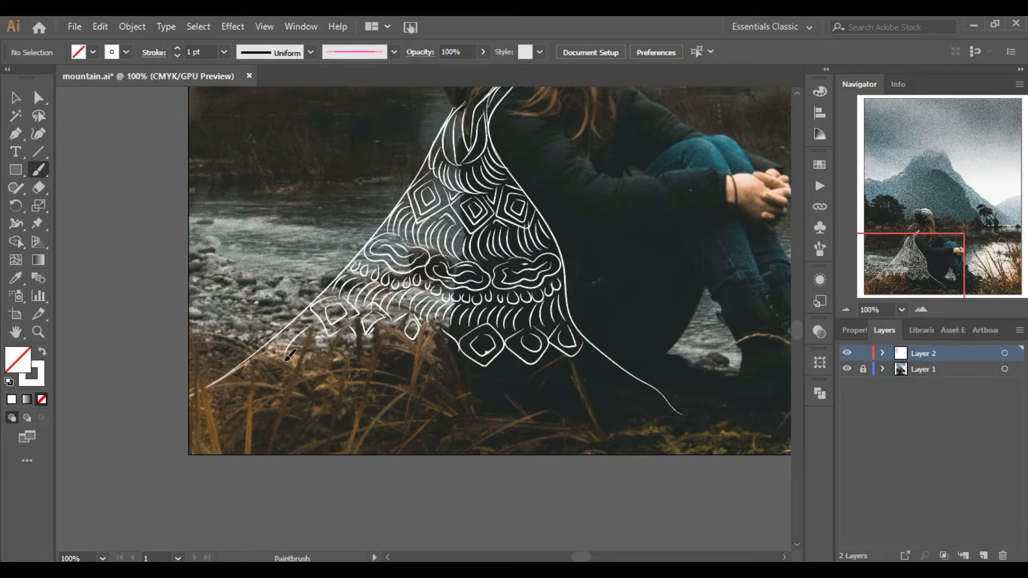
Draw feather strokes under the lower diamonds and a fringed tip at the cape's bottom-right end.
left_click_drag(467, 368, 471, 399)
left_click_drag(508, 368, 511, 399)
left_click_drag(562, 362, 569, 393)
left_click_drag(616, 358, 711, 417)
left_click_drag(676, 419, 699, 433)
mouse_move(669, 429)
left_mouse_down()
mouse_move(693, 442)
mouse_move(682, 440)
left_mouse_up()
mouse_move(647, 426)
left_mouse_down()
mouse_move(659, 443)
mouse_move(643, 442)
left_mouse_up()
mouse_move(605, 429)
left_mouse_down()
mouse_move(602, 446)
mouse_move(662, 442)
mouse_move(708, 421)
left_mouse_up()
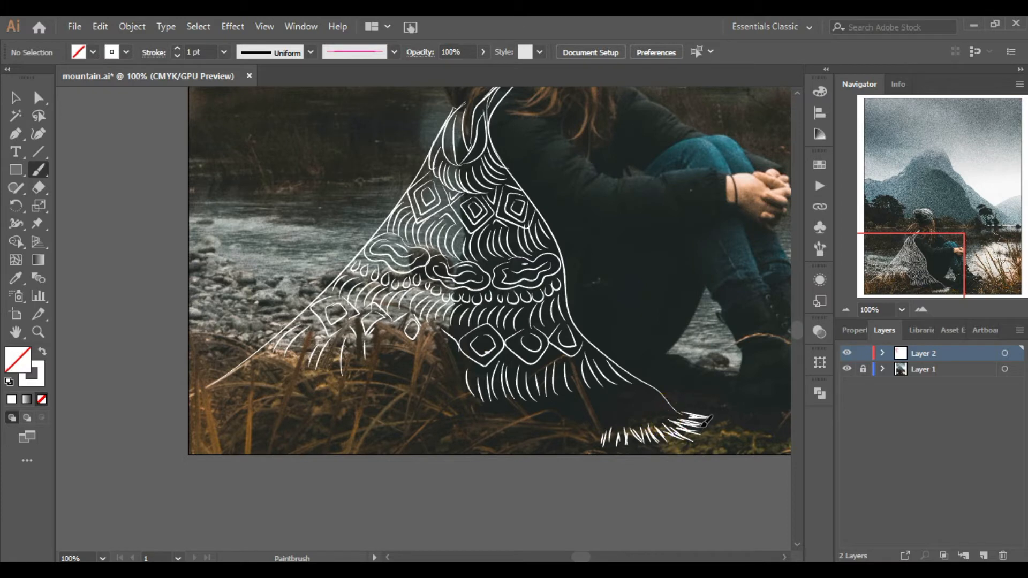
Draw a cloud shape with inner curls near the cape's bottom-right tip.
left_click_drag(667, 402, 624, 389)
left_click_drag(616, 397, 630, 405)
left_click_drag(932, 320, 931, 313)
left_click(940, 280)
left_click(920, 303)
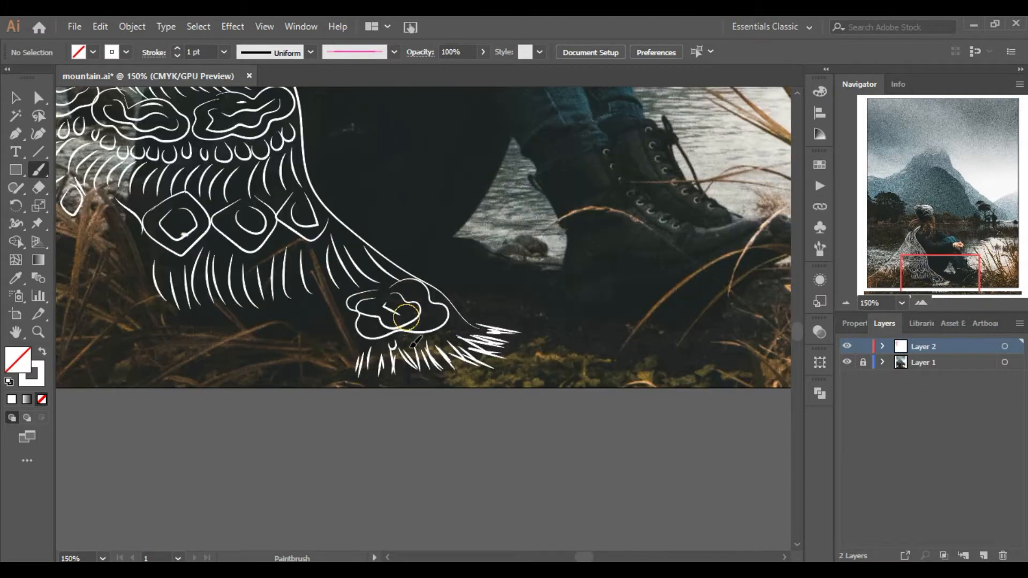
left_click_drag(396, 344, 383, 344)
left_click_drag(376, 343, 363, 344)
Draw feather strokes along the bottom edge below the cloud.
left_click_drag(918, 266, 922, 268)
mouse_move(484, 409)
left_mouse_down()
mouse_move(503, 441)
mouse_move(456, 416)
left_mouse_up()
left_click_drag(494, 411, 507, 465)
left_click_drag(498, 454, 486, 460)
mouse_move(485, 447)
left_mouse_down()
mouse_move(442, 457)
mouse_move(389, 441)
left_mouse_up()
left_click_drag(384, 435, 370, 446)
mouse_move(348, 432)
left_mouse_down()
mouse_move(333, 443)
mouse_move(395, 428)
left_mouse_up()
Add small strokes and an arrow-like shape in the cape's lower-left area.
left_click_drag(922, 272, 888, 273)
mouse_move(284, 370)
left_mouse_down()
mouse_move(301, 371)
mouse_move(246, 400)
left_mouse_up()
left_click_drag(277, 395, 258, 407)
left_click_drag(290, 395, 276, 405)
left_click_drag(509, 327, 549, 360)
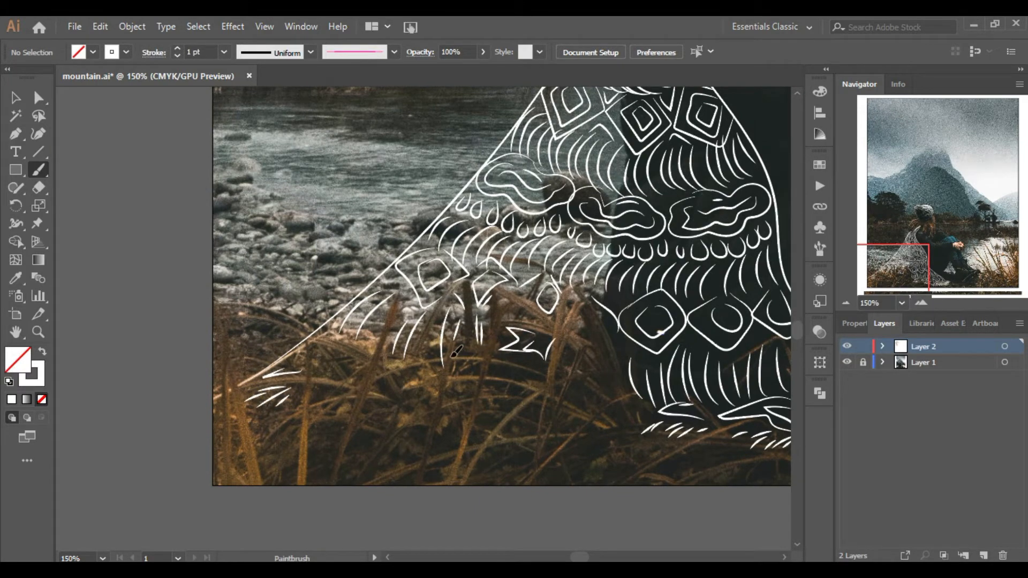
left_click_drag(399, 290, 399, 309)
Draw short strokes at the cape's lower-left corner.
double_click(845, 304)
left_click(846, 304)
triple_click(921, 303)
left_click_drag(262, 384, 214, 400)
left_click_drag(262, 368, 217, 390)
left_click_drag(304, 387, 267, 415)
Draw diagonal lines along the cape's left edge.
triple_click(844, 303)
left_click_drag(938, 235, 890, 264)
left_click(921, 303)
left_click(919, 304)
left_click(915, 305)
left_click_drag(308, 389, 416, 289)
left_click_drag(335, 345, 439, 260)
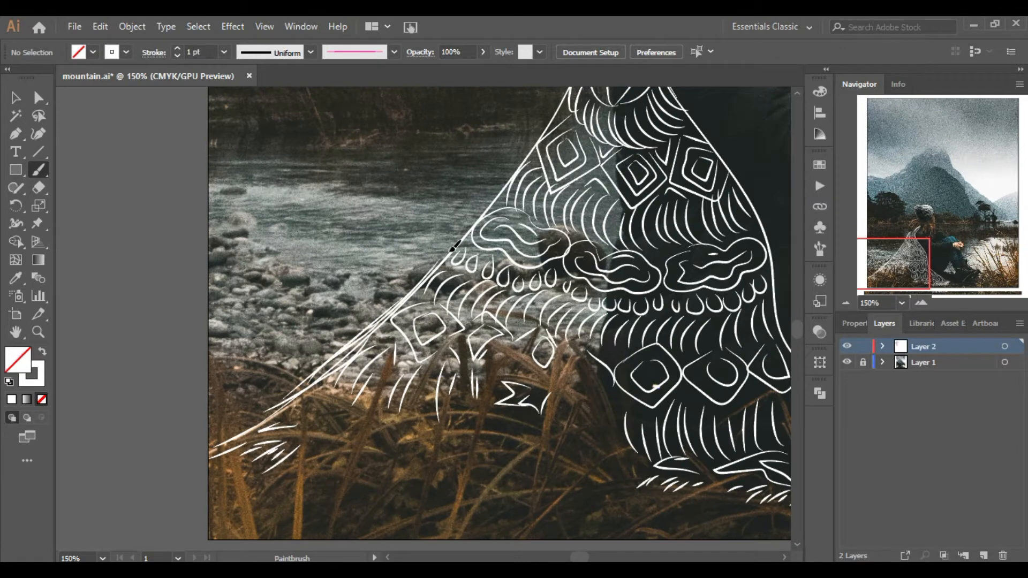
Draw additional long strokes running down through the cape's pattern.
double_click(845, 304)
left_click(925, 303)
left_click(925, 303)
left_click_drag(309, 367, 399, 217)
left_click_drag(461, 218, 562, 476)
left_click_drag(918, 239, 926, 265)
mouse_move(442, 266)
left_mouse_down()
mouse_move(449, 313)
mouse_move(520, 404)
left_mouse_up()
mouse_move(535, 410)
left_mouse_down()
mouse_move(597, 464)
mouse_move(645, 481)
left_mouse_up()
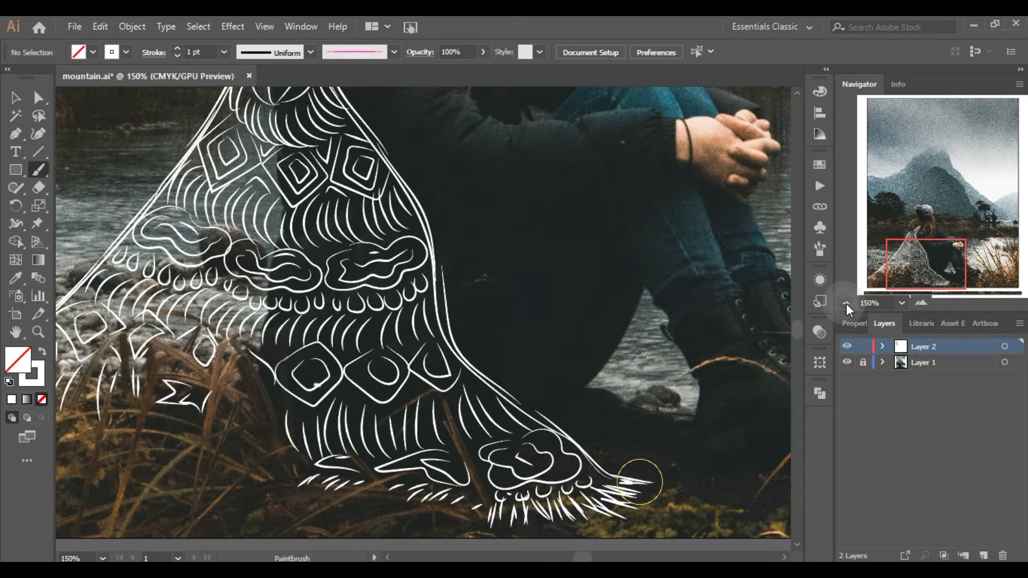
Draw a curving line across the back of the woman's knit hat.
left_click(846, 304)
left_click(921, 303)
left_click(917, 304)
left_click(917, 303)
mouse_move(898, 263)
left_mouse_down()
mouse_move(914, 210)
mouse_move(925, 215)
left_mouse_up()
left_click(920, 303)
mouse_move(467, 208)
left_mouse_down()
mouse_move(478, 229)
mouse_move(375, 342)
mouse_move(311, 291)
left_mouse_up()
Trace a looped scalloped stroke along the hat's curving line.
left_click(923, 307)
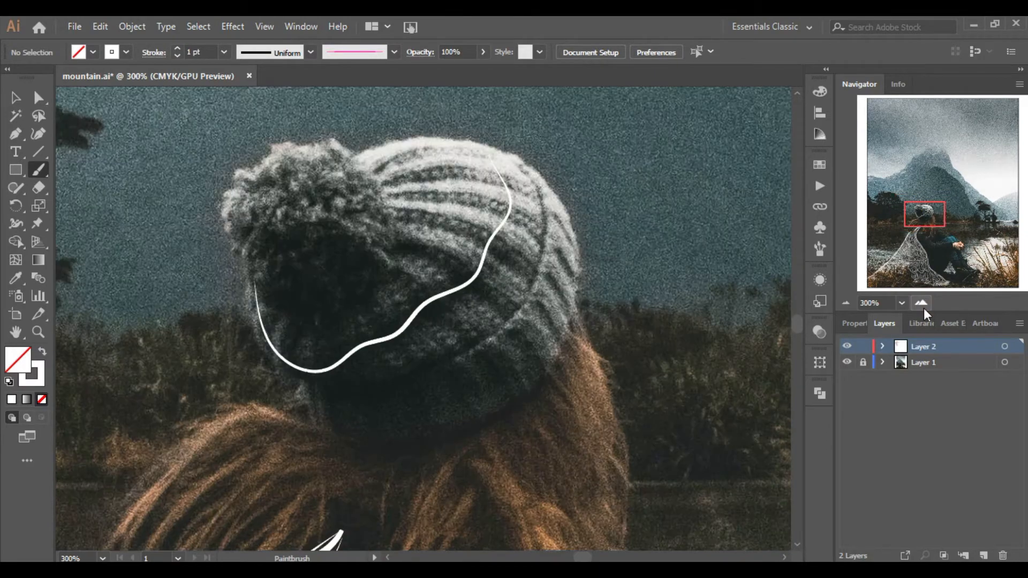
right_click(249, 302)
left_click(927, 304)
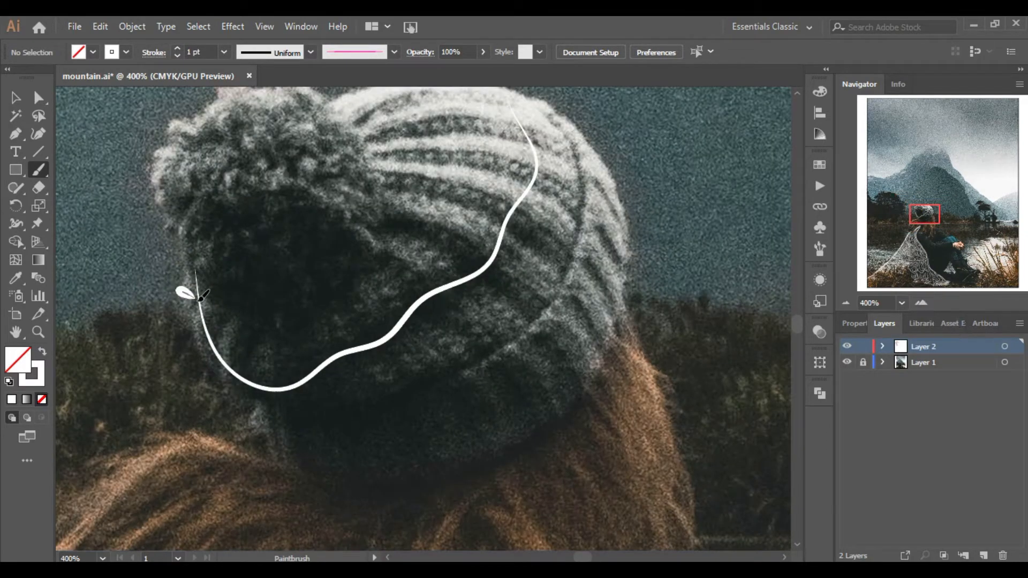
mouse_move(199, 311)
left_mouse_down()
mouse_move(220, 364)
mouse_move(281, 396)
mouse_move(347, 361)
mouse_move(388, 360)
mouse_move(397, 323)
mouse_move(502, 248)
left_mouse_up()
scroll(514, 220, "up", 5)
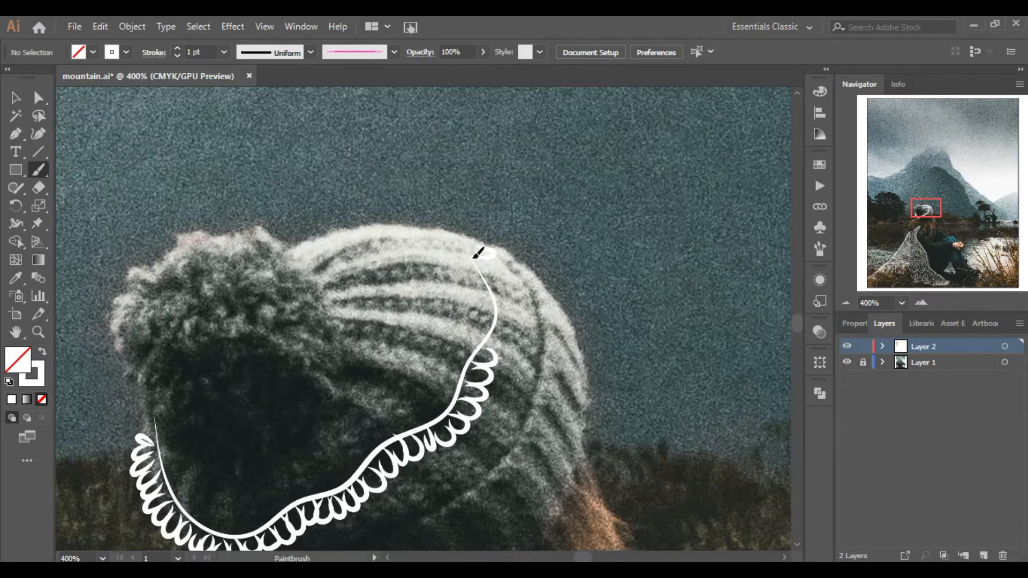
Draw three vertical strands hanging down from the looped headband.
triple_click(845, 303)
double_click(845, 303)
left_click_drag(915, 237, 924, 223)
left_click(921, 303)
left_click(922, 303)
left_click(921, 303)
left_click(921, 303)
left_click(922, 213)
left_click_drag(393, 199, 391, 320)
left_click_drag(469, 236, 458, 299)
left_click_drag(303, 230, 293, 335)
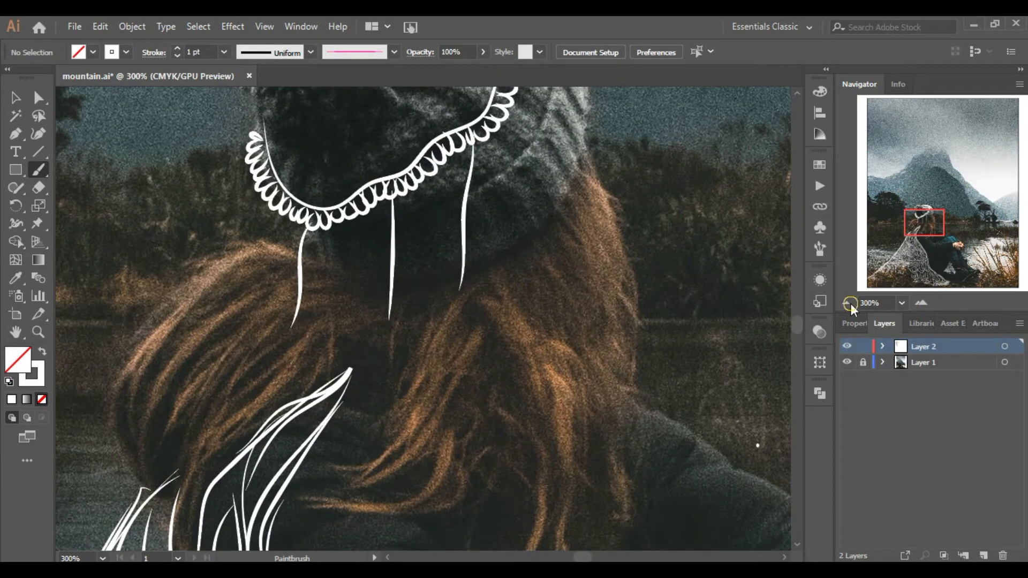
Draw another hanging strand on the hat's right side.
triple_click(846, 303)
left_click(921, 303)
left_click_drag(475, 201, 489, 274)
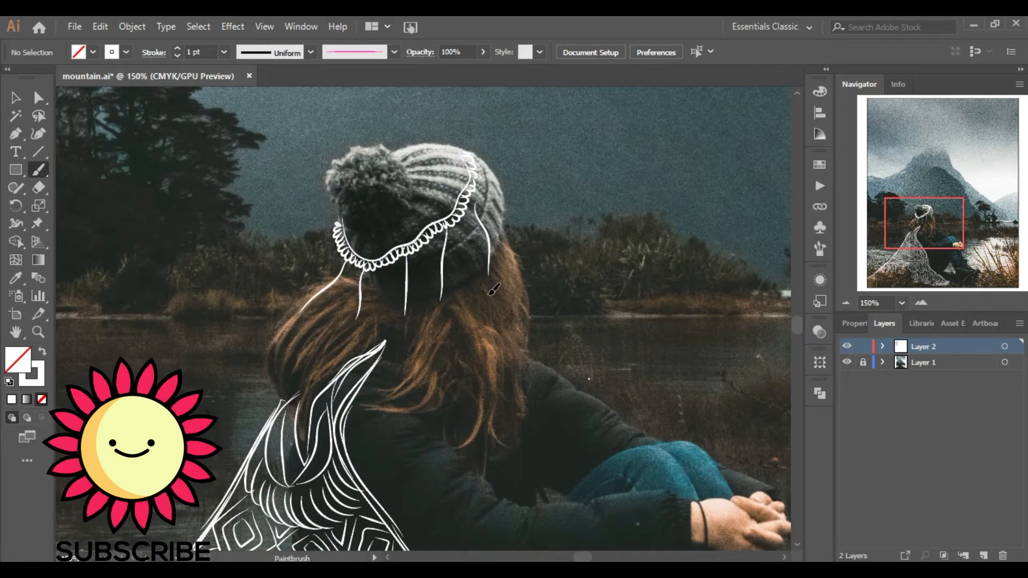
Add small coiled loops to the ends of the hanging strands.
left_click(922, 303)
left_click(921, 303)
left_click(922, 303)
mouse_move(378, 293)
left_mouse_down()
mouse_move(370, 322)
mouse_move(374, 297)
mouse_move(349, 240)
left_mouse_up()
key("ctrl+equal")
left_click_drag(361, 311, 336, 305)
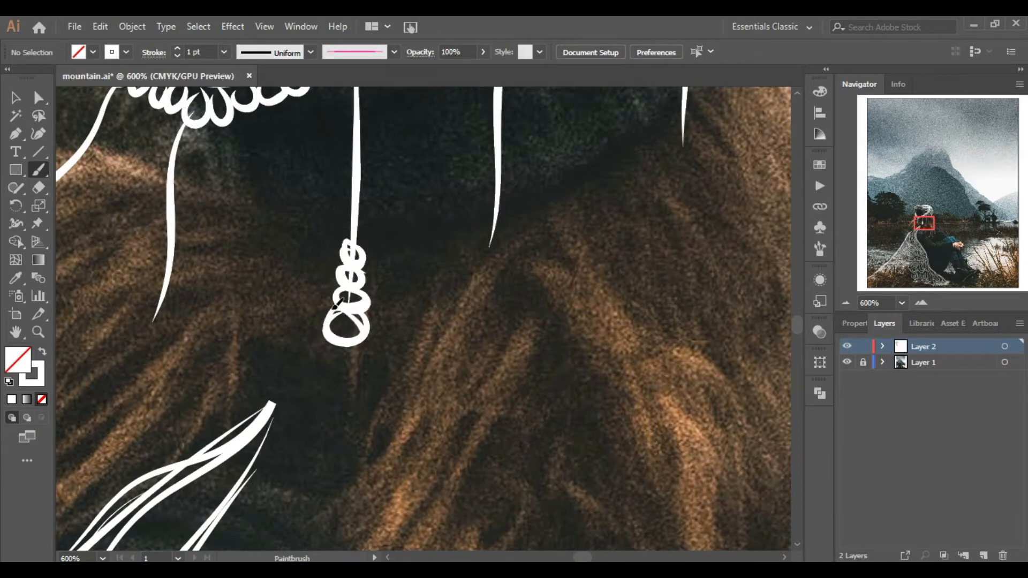
left_click_drag(492, 251, 503, 184)
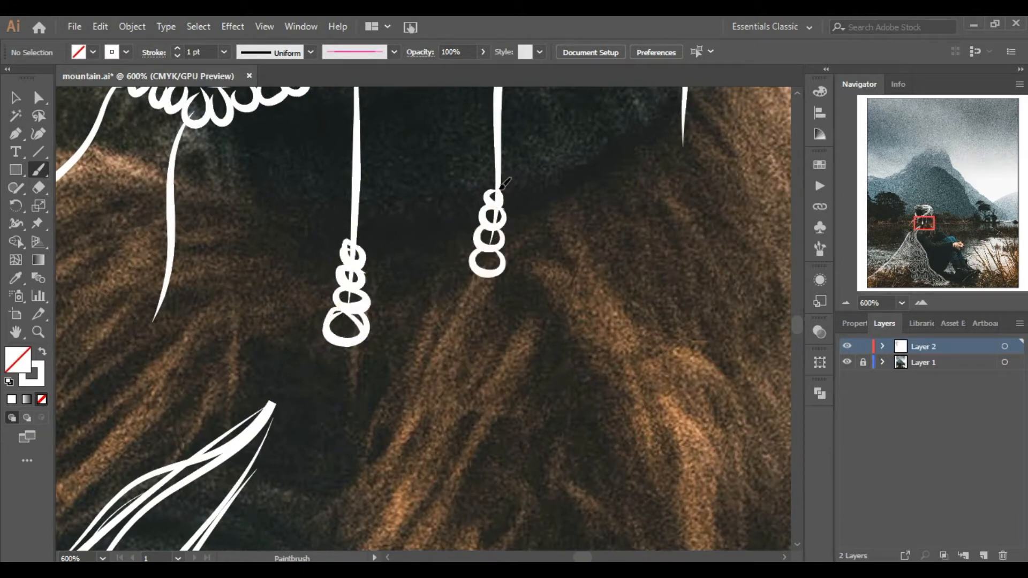
mouse_move(168, 316)
left_mouse_down()
mouse_move(159, 284)
mouse_move(168, 255)
left_mouse_up()
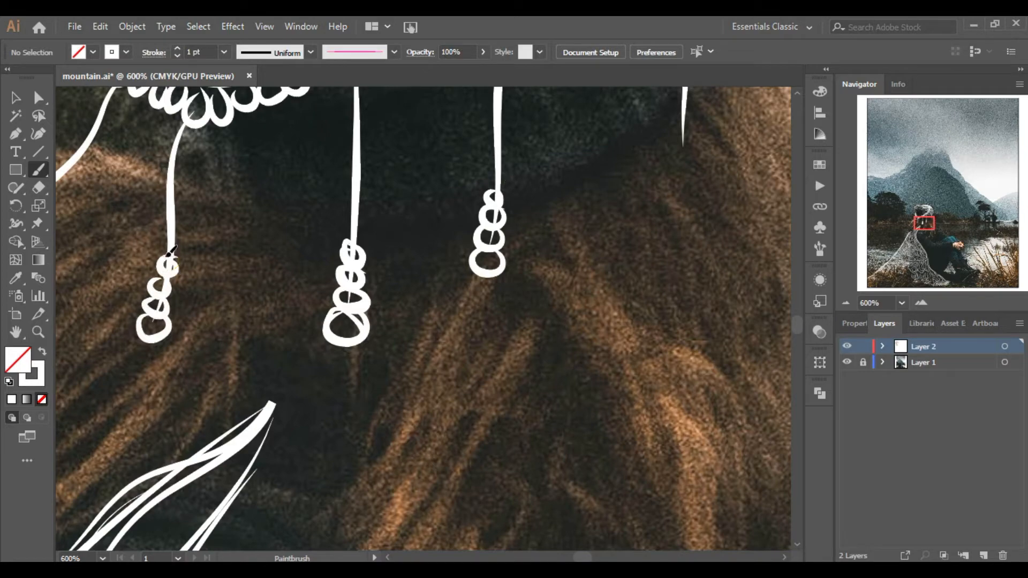
Add coils to the remaining strands on the hat's right side.
left_click(846, 303)
left_click(846, 303)
left_click_drag(940, 235, 928, 232)
left_click(921, 303)
left_click_drag(402, 350, 427, 327)
mouse_move(915, 221)
left_mouse_down()
mouse_move(937, 221)
mouse_move(928, 218)
left_mouse_up()
left_click_drag(511, 351, 512, 307)
left_click(920, 303)
left_click_drag(927, 217, 921, 219)
Draw more coiled strands hanging from the headband, including a diagonal one on the left.
left_click_drag(488, 194, 492, 374)
left_click_drag(653, 124, 633, 315)
left_click_drag(920, 219, 918, 220)
left_click_drag(442, 269, 430, 315)
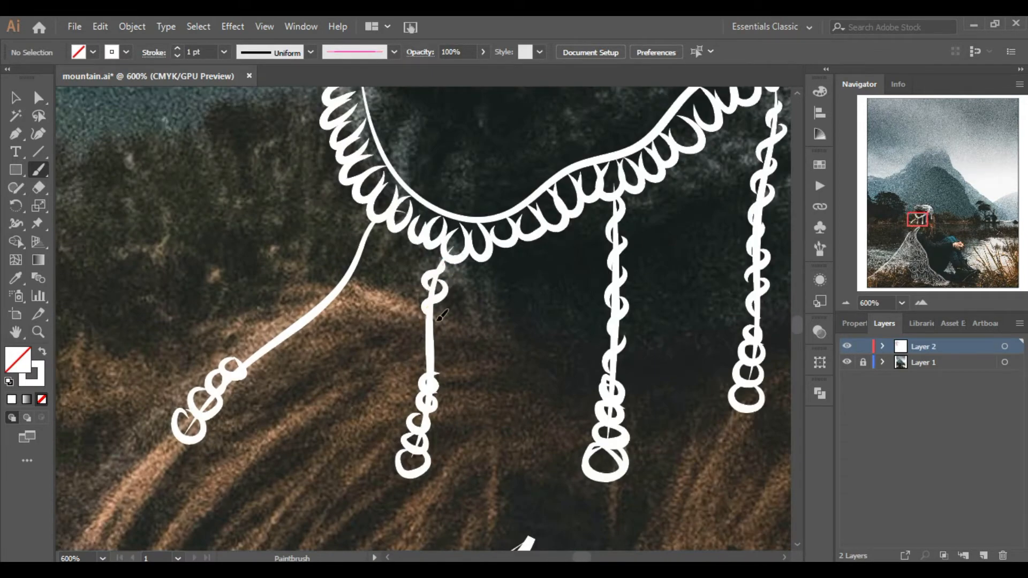
left_click_drag(439, 367, 436, 375)
left_click_drag(372, 227, 365, 260)
left_click_drag(320, 308, 248, 351)
Extend the looped headband up along both sides of the hat.
left_click(846, 304)
left_click(845, 303)
left_click(846, 303)
left_click(921, 304)
left_click(920, 303)
left_click(921, 303)
left_click_drag(918, 220, 924, 214)
mouse_move(613, 107)
left_mouse_down()
mouse_move(624, 177)
mouse_move(688, 351)
mouse_move(678, 387)
left_mouse_up()
left_click_drag(925, 217, 920, 215)
mouse_move(277, 337)
left_mouse_down()
mouse_move(302, 423)
mouse_move(337, 461)
mouse_move(408, 464)
mouse_move(428, 435)
mouse_move(509, 413)
left_mouse_up()
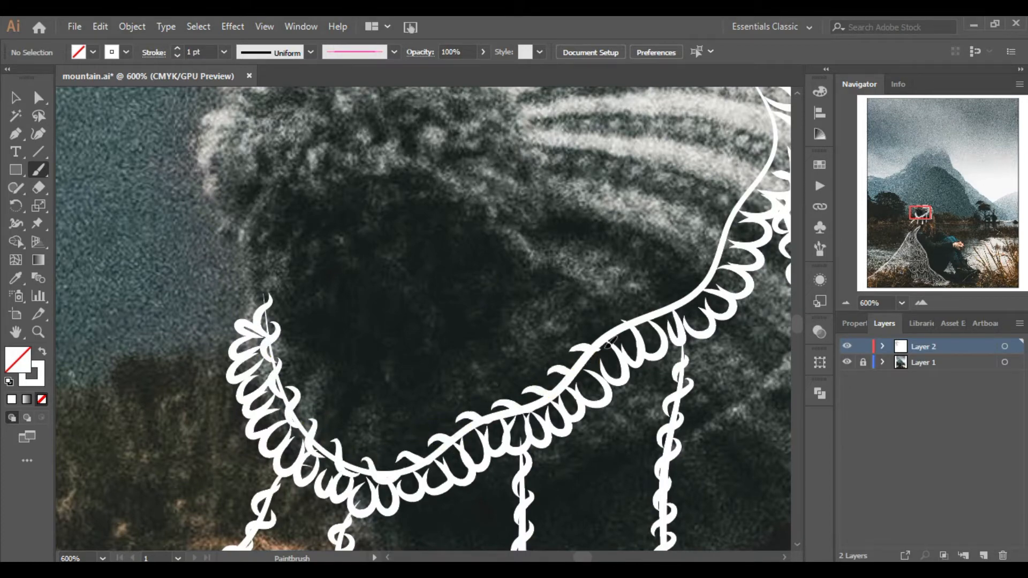
mouse_move(717, 262)
left_mouse_down()
mouse_move(522, 342)
mouse_move(527, 310)
mouse_move(569, 259)
left_mouse_up()
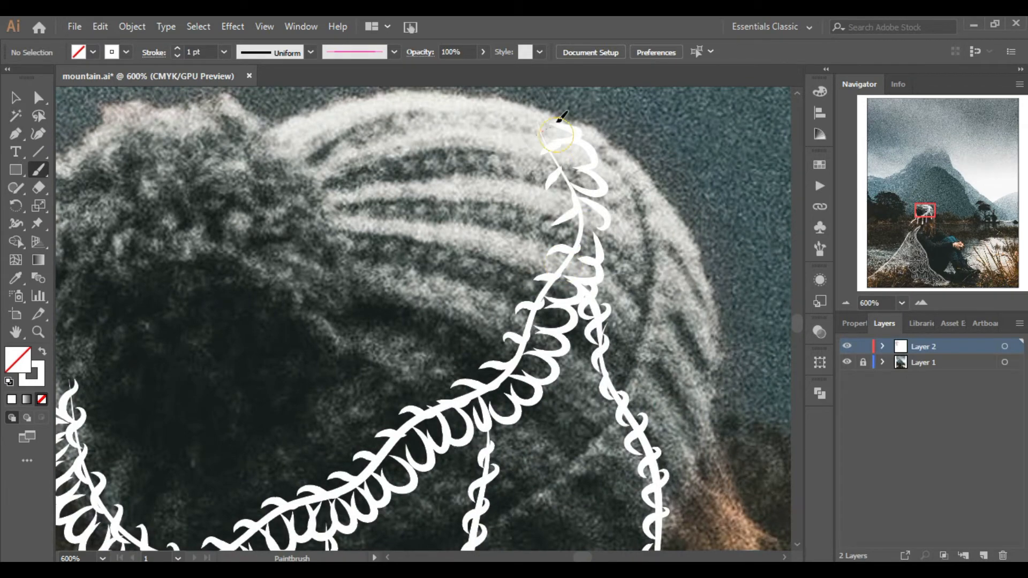
Draw short strokes along the cape's upper-left edge.
left_click(847, 303)
left_click(846, 303)
left_click(847, 303)
mouse_move(927, 224)
left_mouse_down()
mouse_move(912, 253)
mouse_move(895, 248)
left_mouse_up()
left_click(920, 303)
left_click(920, 303)
left_click_drag(593, 113, 547, 216)
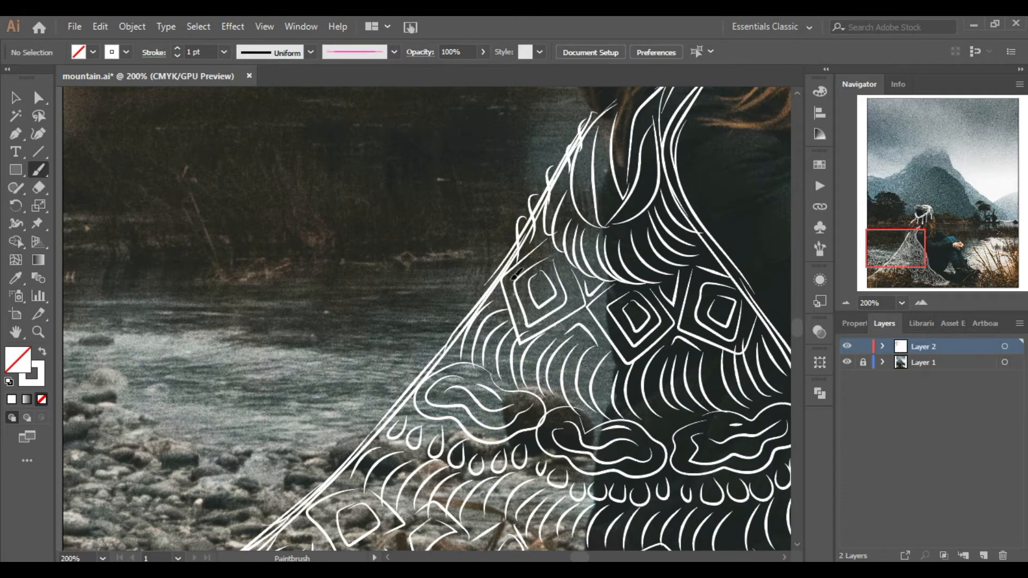
left_click_drag(441, 343, 425, 374)
left_click_drag(896, 249, 889, 261)
left_click_drag(505, 214, 488, 234)
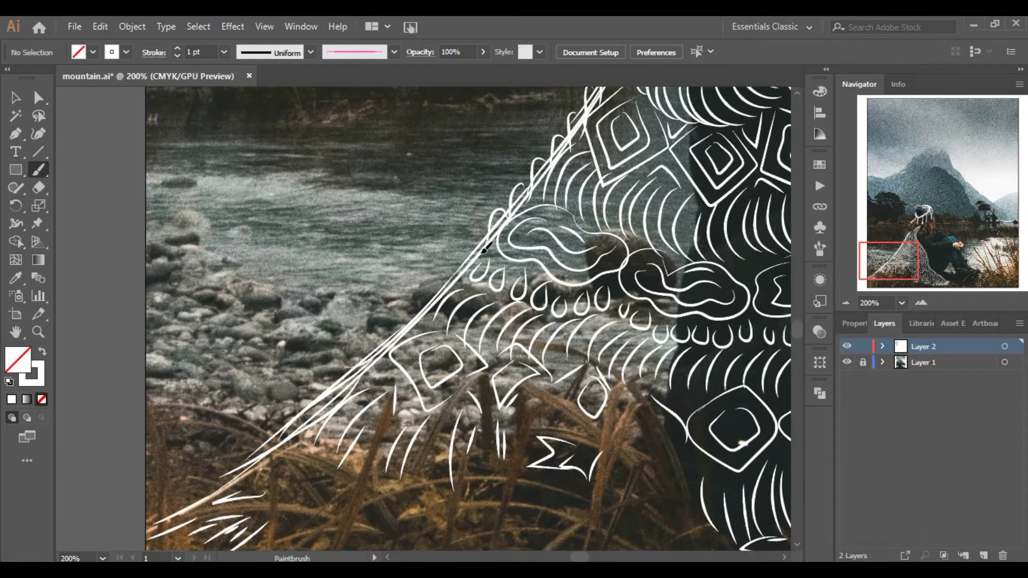
left_click_drag(427, 312, 388, 351)
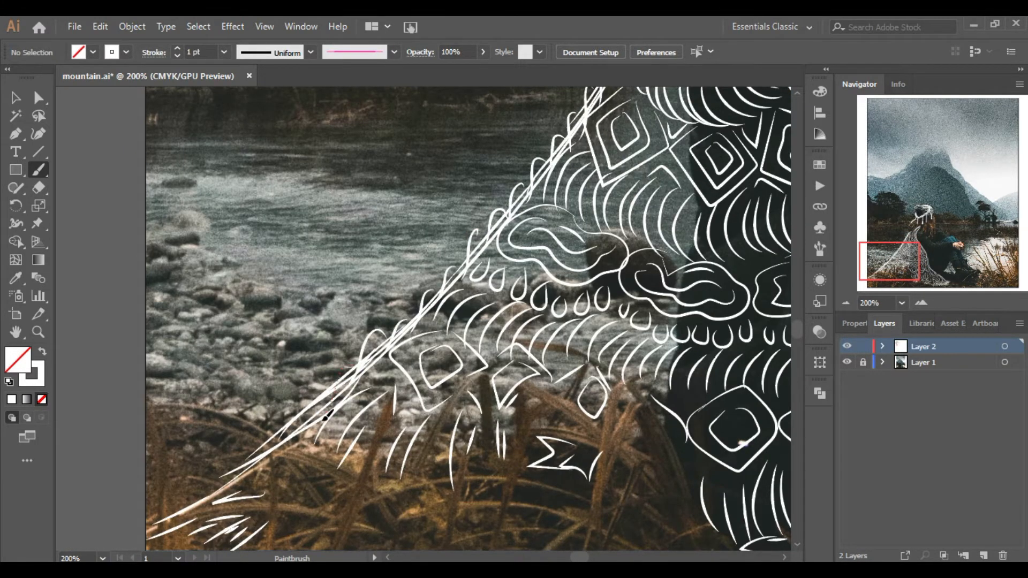
Draw long strokes running down the cape's right edge.
left_click(845, 303)
left_click_drag(893, 269, 925, 245)
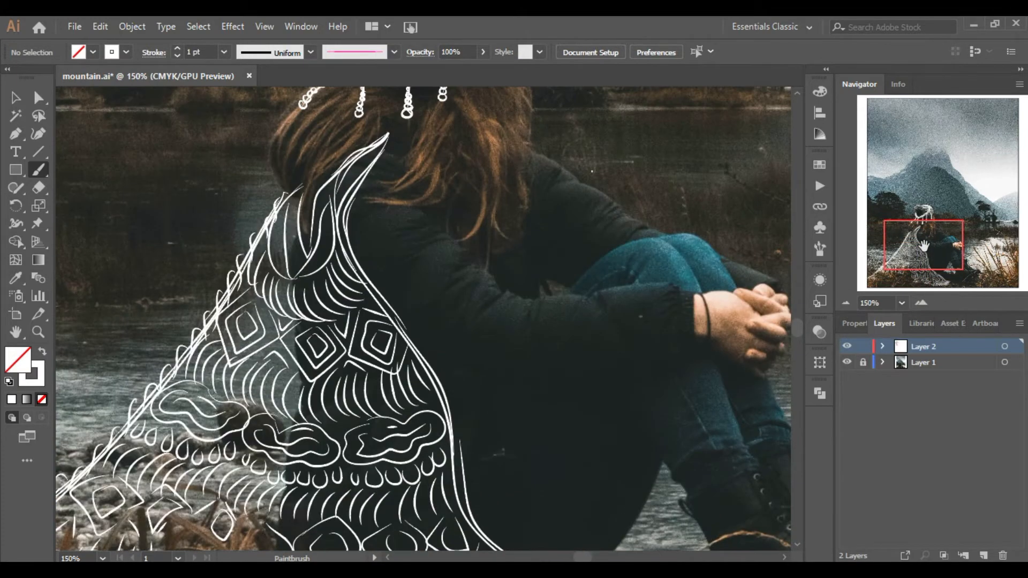
left_click_drag(370, 287, 379, 317)
left_click_drag(388, 304, 426, 376)
mouse_move(435, 369)
left_mouse_down()
mouse_move(432, 394)
mouse_move(405, 241)
left_mouse_up()
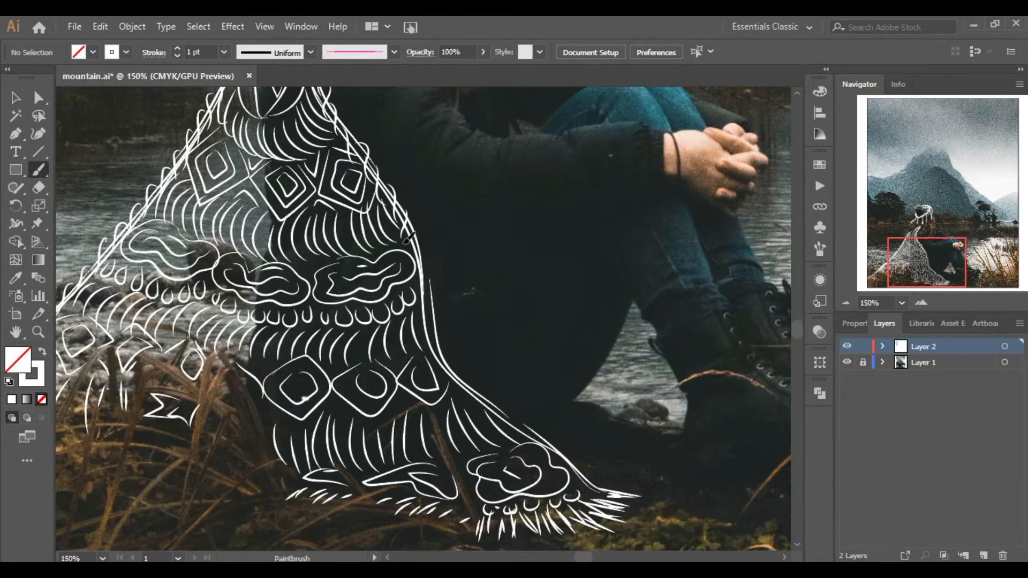
left_click_drag(447, 357, 540, 458)
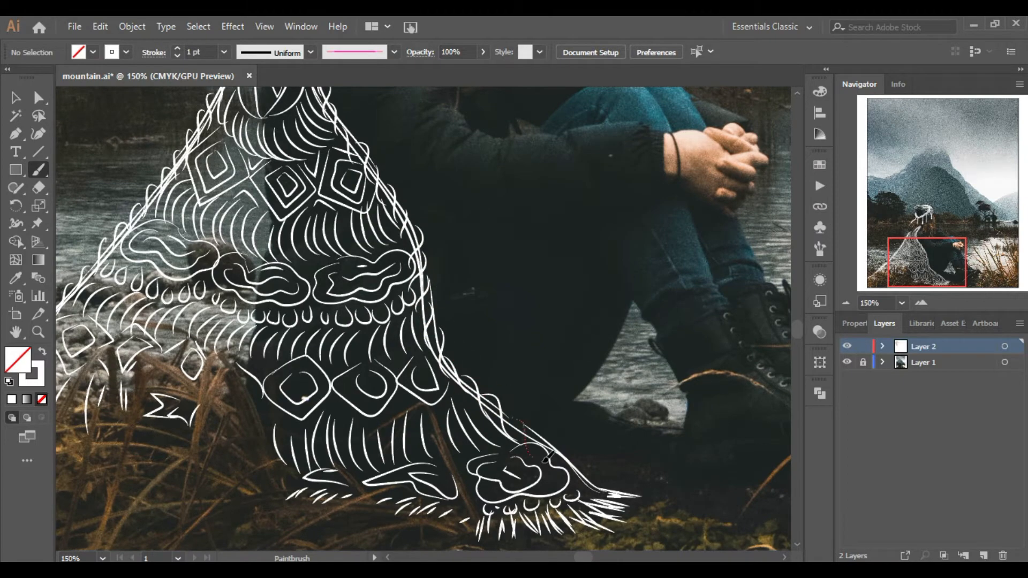
Draw a looped wavy band across the mountain's upper slope.
left_click(848, 304)
left_click(848, 304)
left_click(848, 304)
left_click(956, 237)
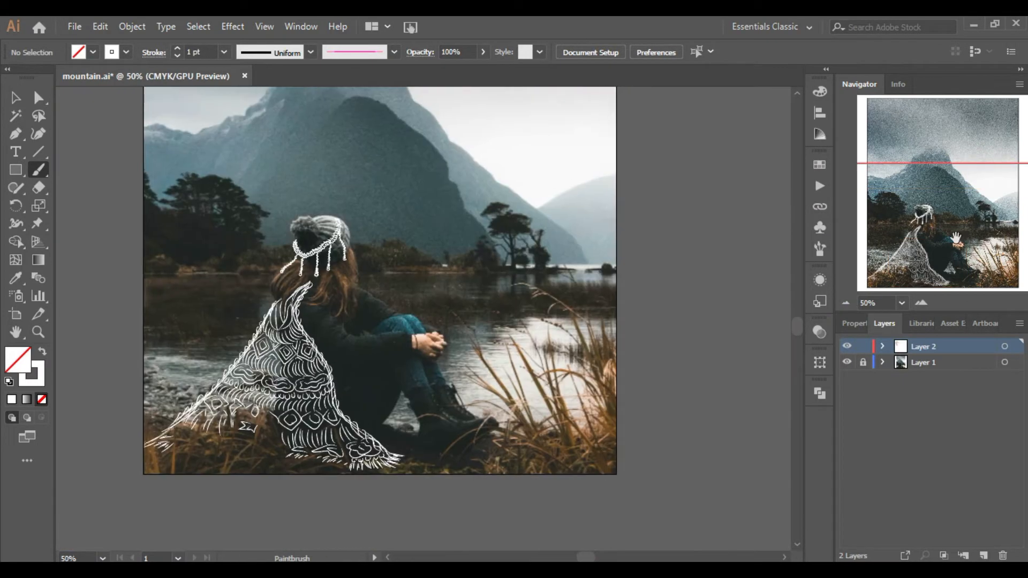
left_click_drag(956, 237, 925, 178)
left_click(920, 303)
left_click(921, 306)
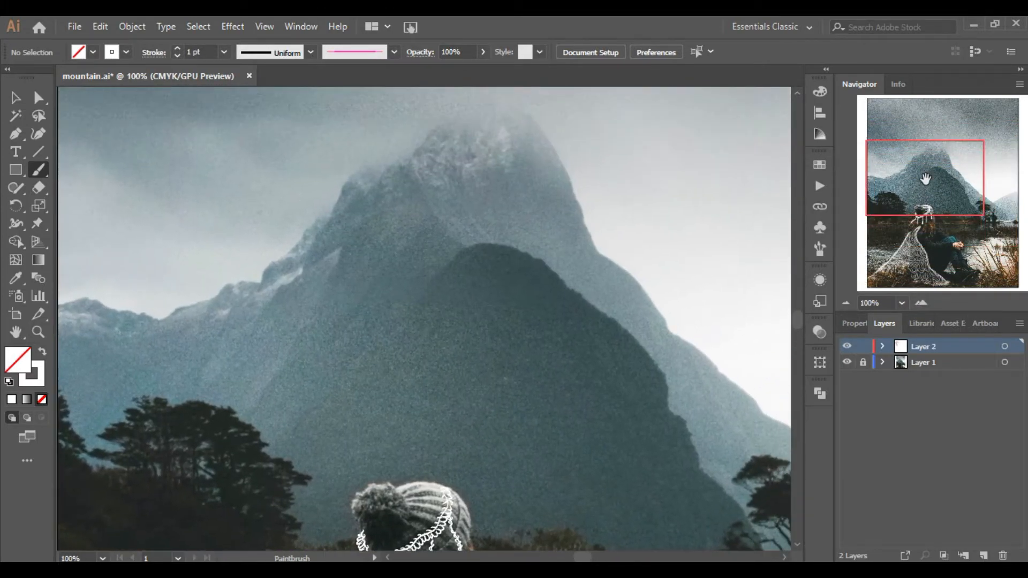
left_click_drag(570, 229, 579, 216)
left_click(921, 303)
left_click_drag(919, 223, 919, 170)
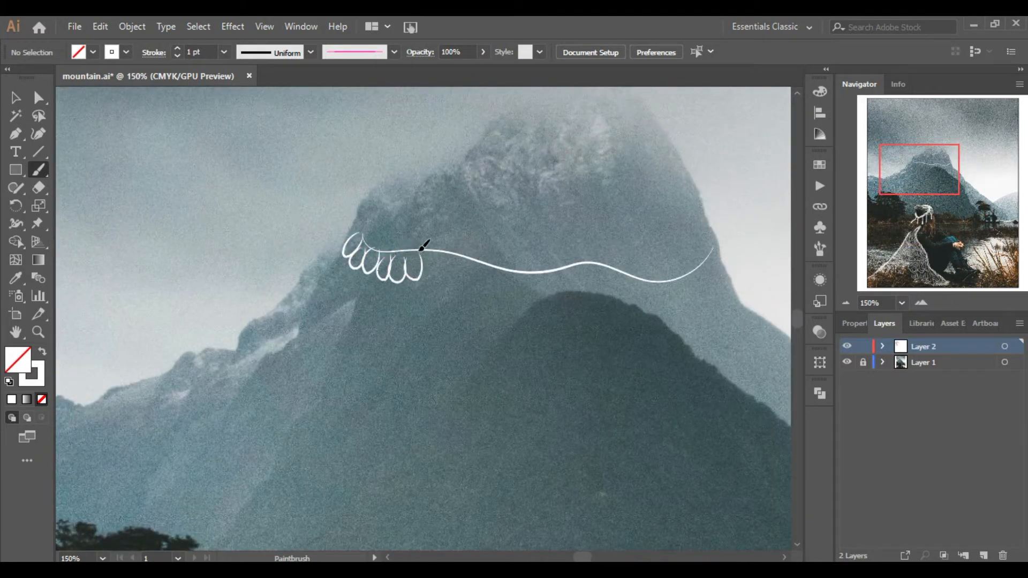
left_click_drag(530, 291, 604, 284)
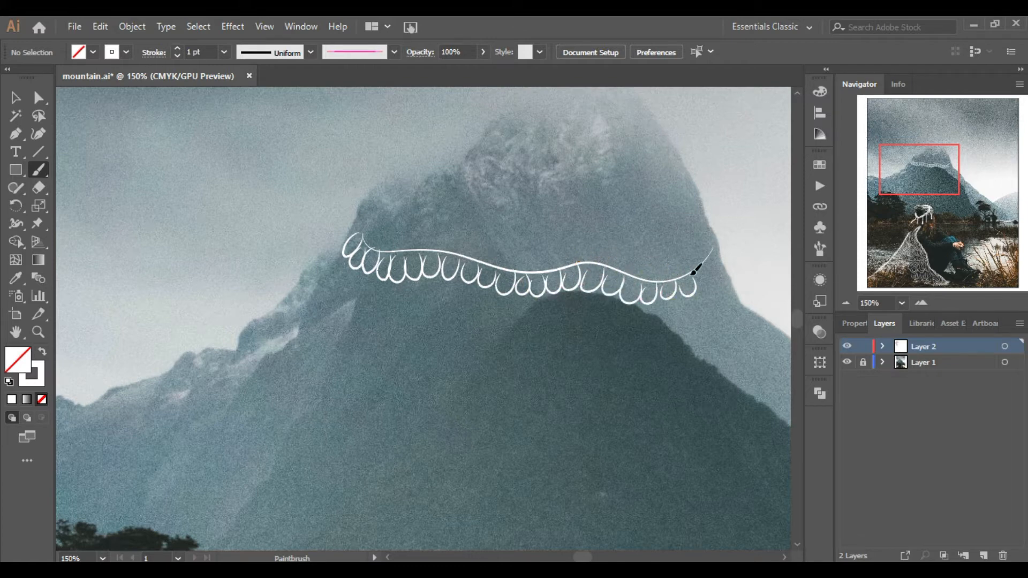
Add a second row of loops along the upper side of the mountain band.
left_click(920, 303)
mouse_move(343, 203)
left_mouse_down()
mouse_move(378, 217)
mouse_move(415, 210)
left_mouse_up()
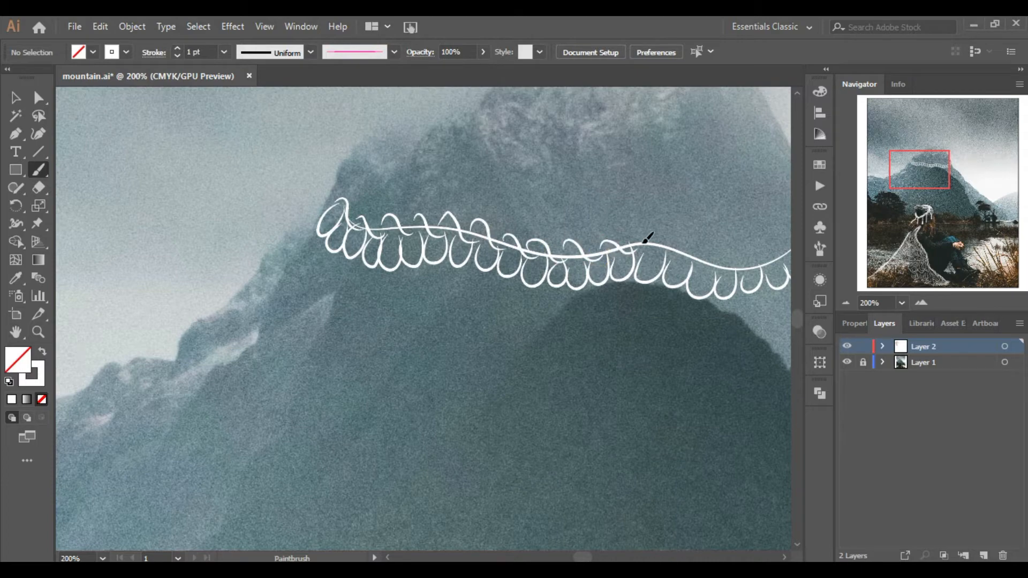
left_click_drag(919, 172, 936, 169)
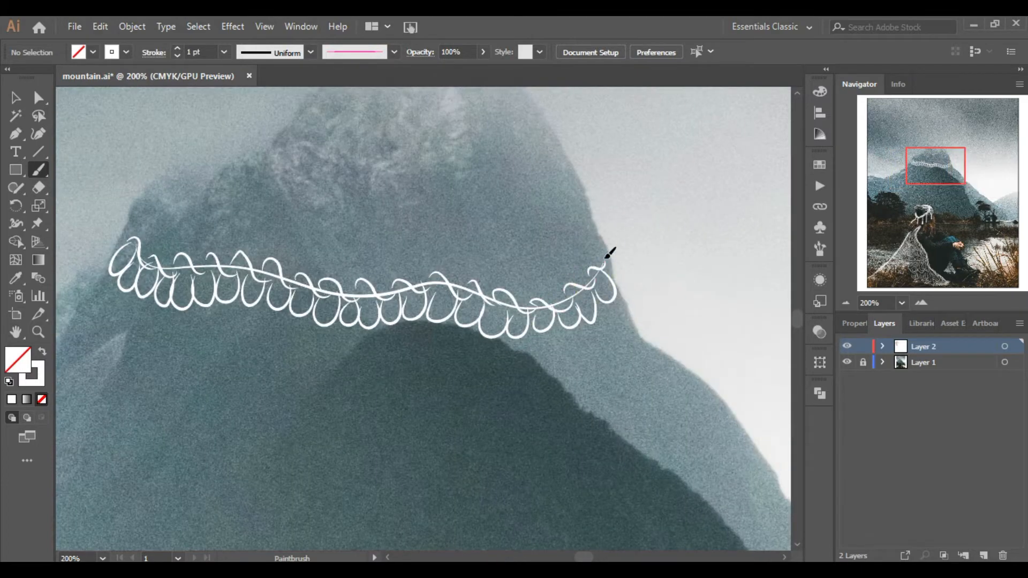
Add small curls inside the loops on the left part of the mountain band.
left_click(845, 303)
left_click(844, 304)
left_click(845, 303)
left_click(845, 304)
left_click_drag(901, 234, 926, 187)
left_click(925, 304)
left_click(925, 304)
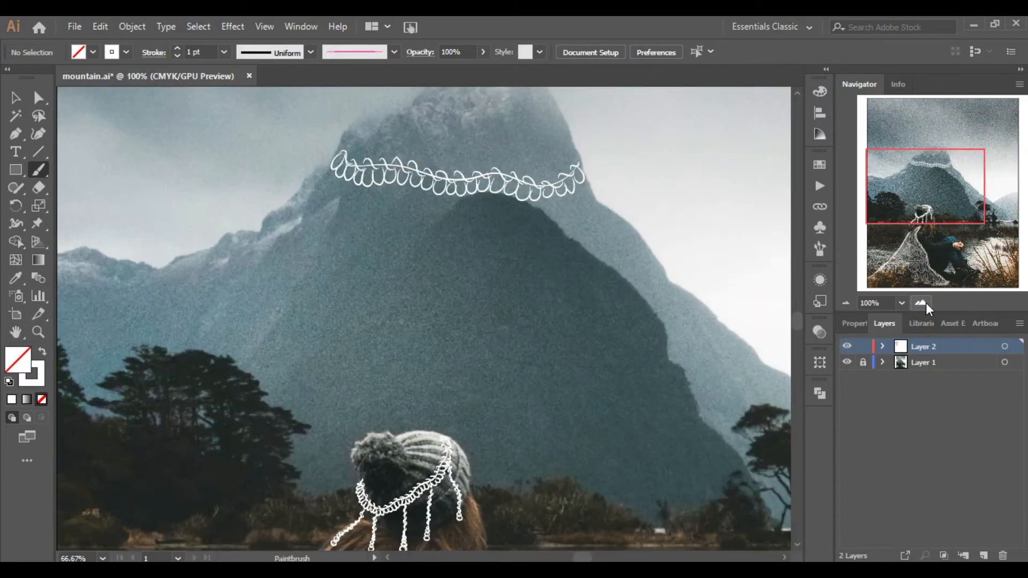
left_click(920, 304)
left_click(920, 303)
left_click(921, 303)
left_click(913, 167)
left_click_drag(416, 188, 417, 194)
left_click_drag(416, 220, 419, 223)
left_click_drag(436, 232, 467, 238)
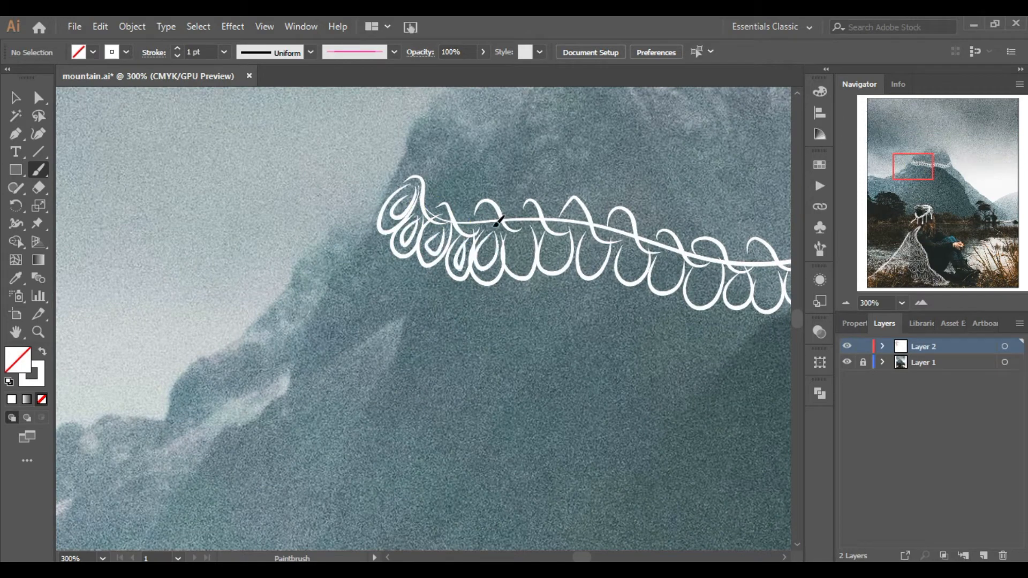
left_click_drag(661, 264, 671, 262)
left_click_drag(699, 269, 709, 267)
left_click_drag(737, 278, 769, 276)
left_click(939, 163)
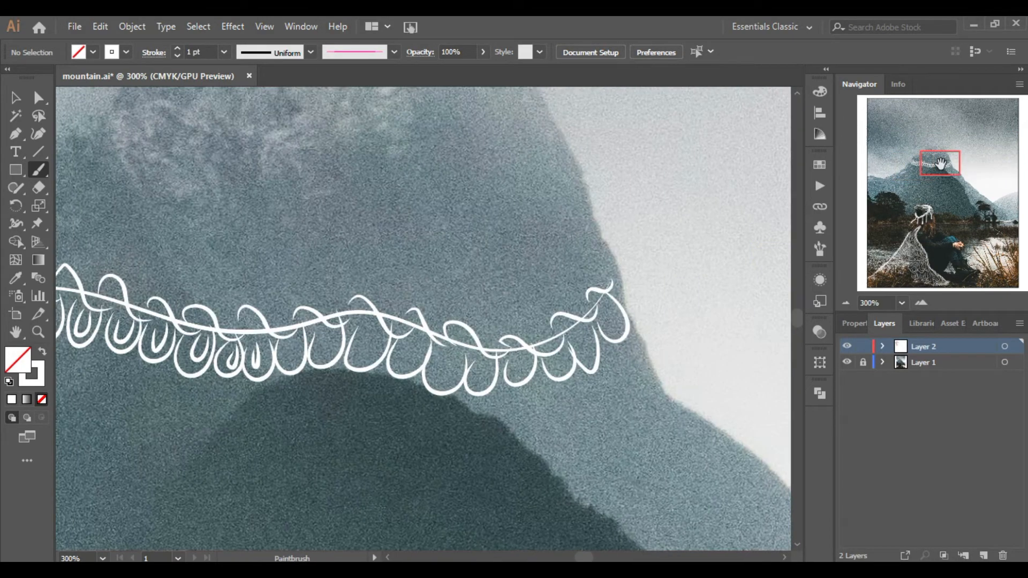
Add small curls inside the loops on the right end of the mountain band.
left_click_drag(290, 346, 299, 341)
left_click_drag(323, 328, 375, 329)
left_click_drag(440, 350, 454, 358)
left_click_drag(476, 357, 487, 360)
left_click_drag(524, 348, 530, 354)
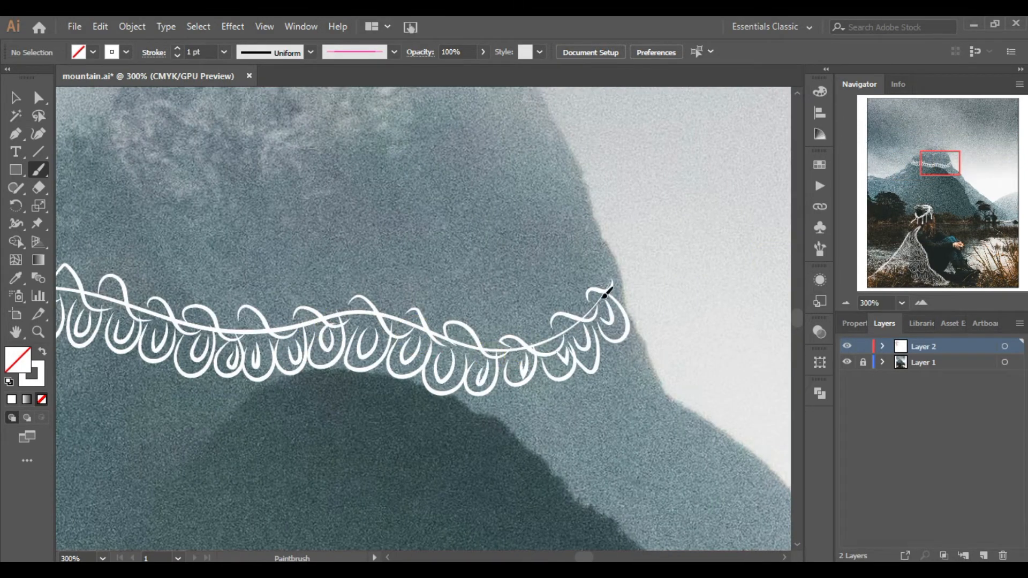
left_click(846, 303)
left_click(846, 303)
left_click(846, 303)
left_click(846, 303)
left_click(846, 303)
left_click(921, 304)
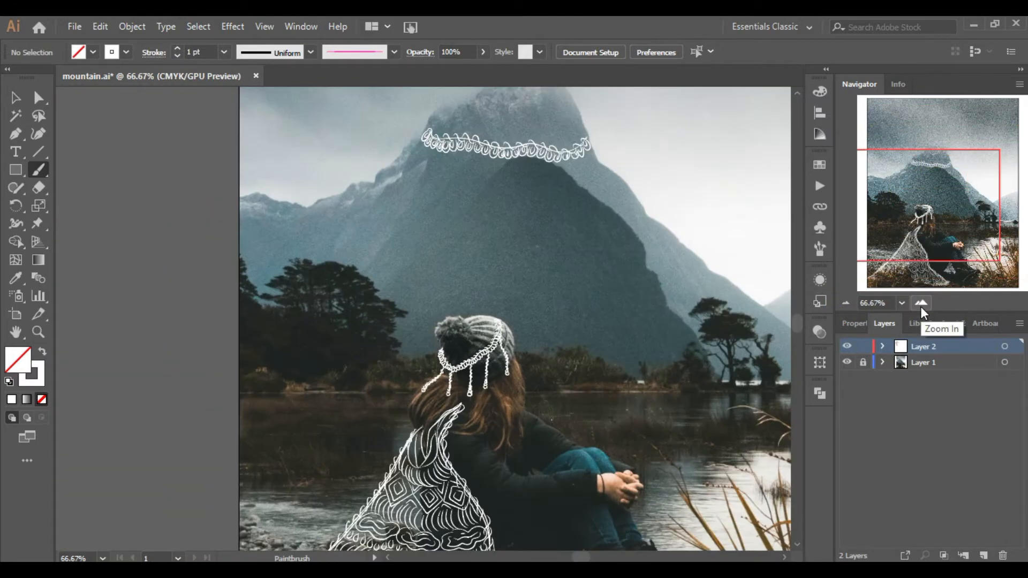
Choose a plain tapered brush and draw two short arcs side by side on the mountain face.
left_click(921, 304)
left_click(921, 304)
left_click_drag(378, 348, 466, 348)
key("ctrl+z")
left_click(394, 52)
scroll(394, 150, "down", 5)
left_click(368, 101)
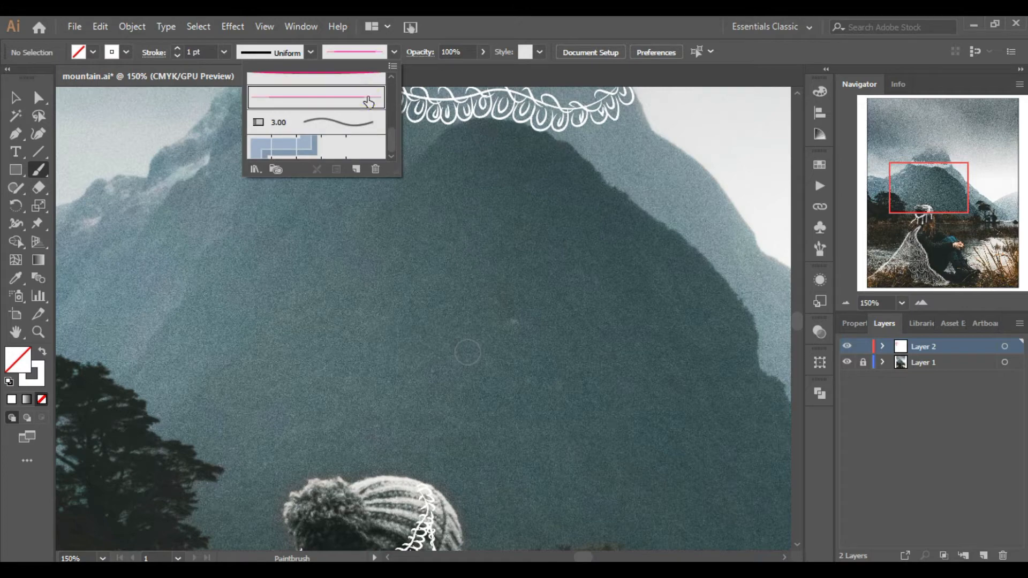
left_click(397, 345)
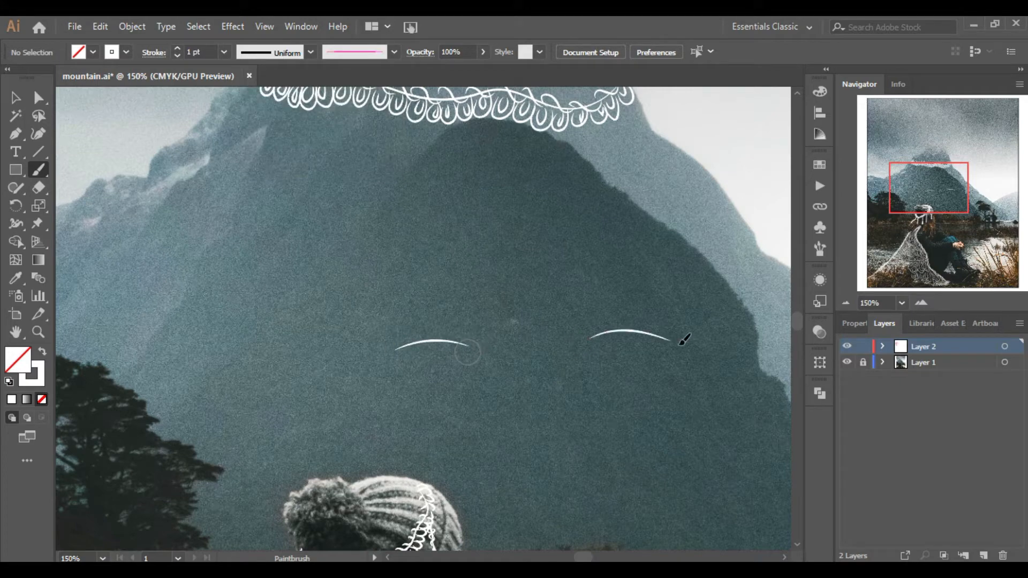
Draw round eye shapes with two inner ovals above both arcs.
left_click_drag(416, 286, 408, 347)
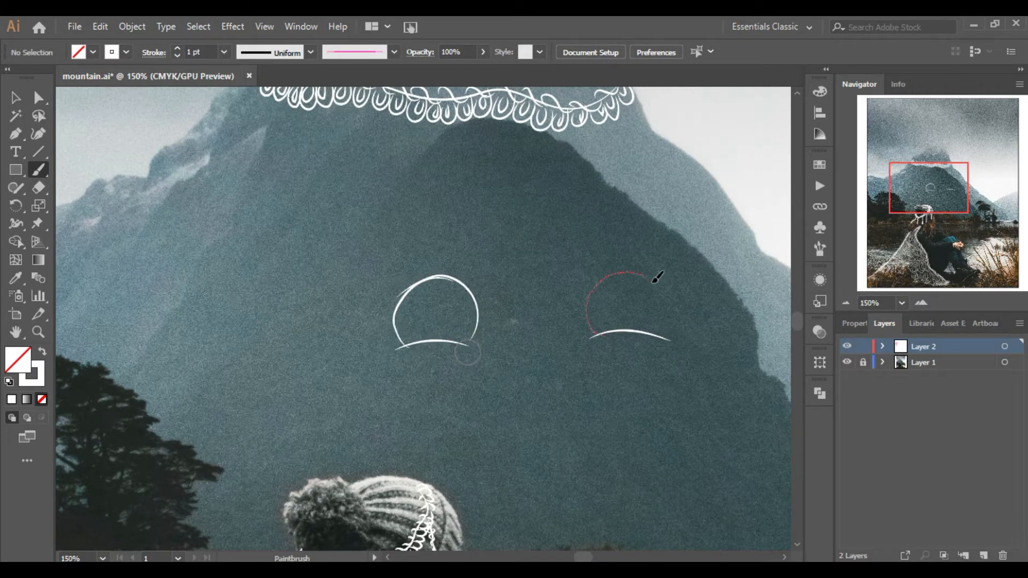
key("ctrl+equal")
left_click_drag(423, 299, 428, 296)
left_click_drag(688, 283, 733, 277)
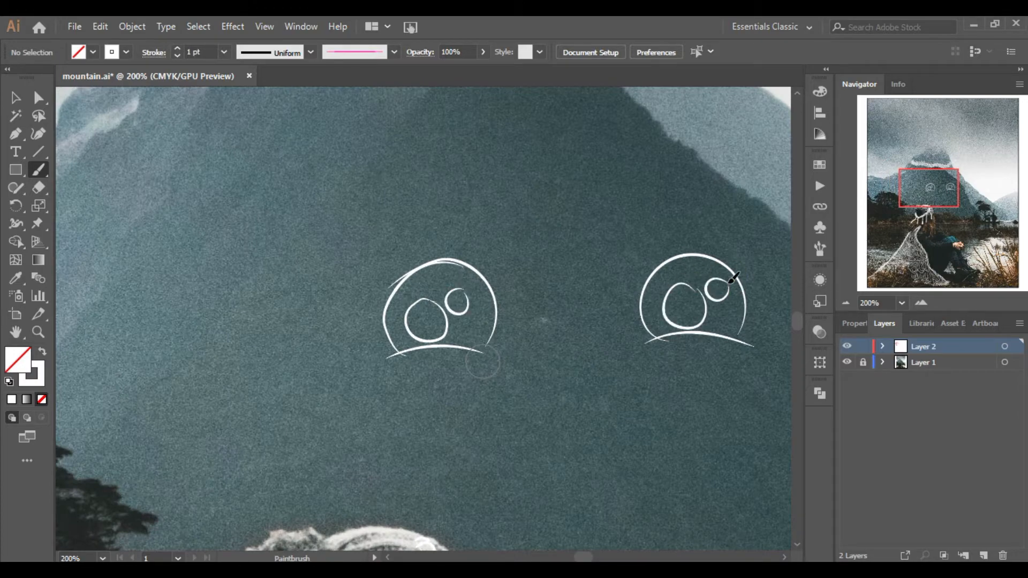
Switch to the 3 pt. Round brush and fill the left eye solid white around its two holes.
left_click(921, 302)
left_click(358, 51)
left_click(258, 86)
mouse_move(450, 230)
left_mouse_down()
mouse_move(392, 278)
mouse_move(369, 276)
mouse_move(455, 214)
mouse_move(372, 366)
mouse_move(417, 263)
mouse_move(407, 289)
mouse_move(503, 231)
mouse_move(369, 241)
mouse_move(543, 236)
mouse_move(498, 220)
mouse_move(527, 238)
mouse_move(538, 342)
mouse_move(375, 369)
mouse_move(501, 363)
mouse_move(567, 382)
mouse_move(557, 276)
mouse_move(514, 343)
mouse_move(491, 361)
mouse_move(474, 351)
left_mouse_up()
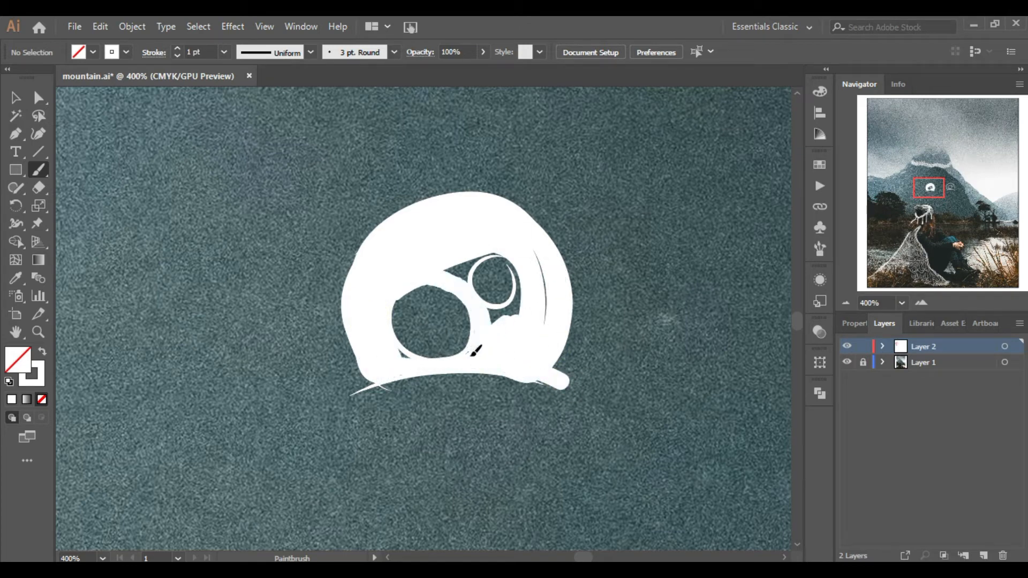
left_click_drag(527, 279, 486, 253)
Thicken the left eye's lower arc with a heavy stroke.
left_click(843, 303)
left_click(843, 304)
left_click(843, 304)
left_click(923, 303)
left_click(923, 303)
left_click(923, 304)
mouse_move(353, 389)
left_mouse_down()
mouse_move(483, 355)
mouse_move(566, 377)
left_mouse_up()
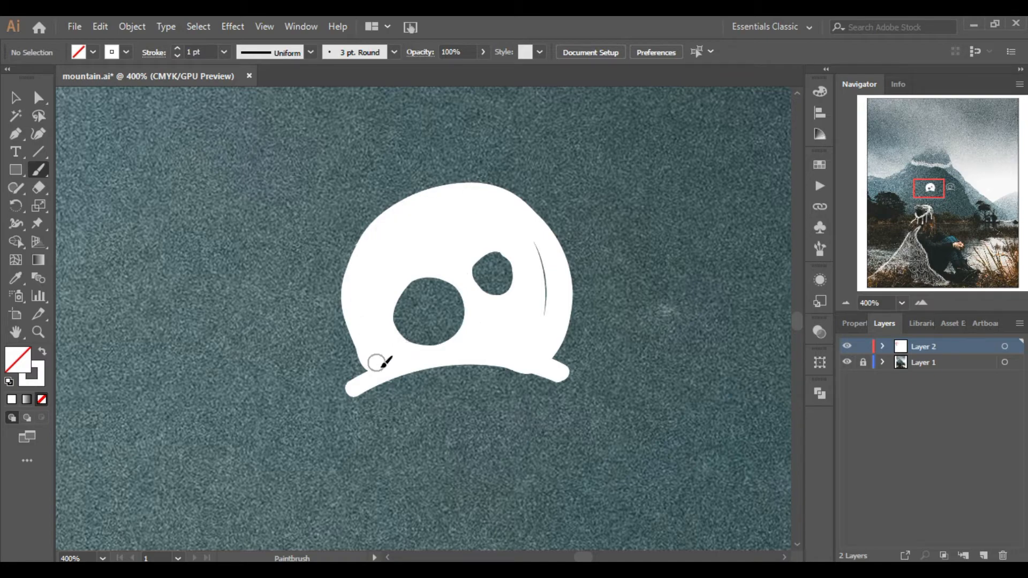
Fill the right eye solid white around its two holes and thicken its lower arc with a heavy stroke.
left_click(846, 303)
left_click(846, 303)
left_click(846, 303)
left_click(920, 303)
left_click(921, 303)
mouse_move(928, 187)
left_mouse_down()
mouse_move(949, 191)
mouse_move(941, 186)
left_mouse_up()
mouse_move(543, 307)
left_mouse_down()
mouse_move(599, 264)
mouse_move(629, 260)
mouse_move(544, 328)
mouse_move(613, 289)
mouse_move(621, 353)
mouse_move(559, 331)
left_mouse_up()
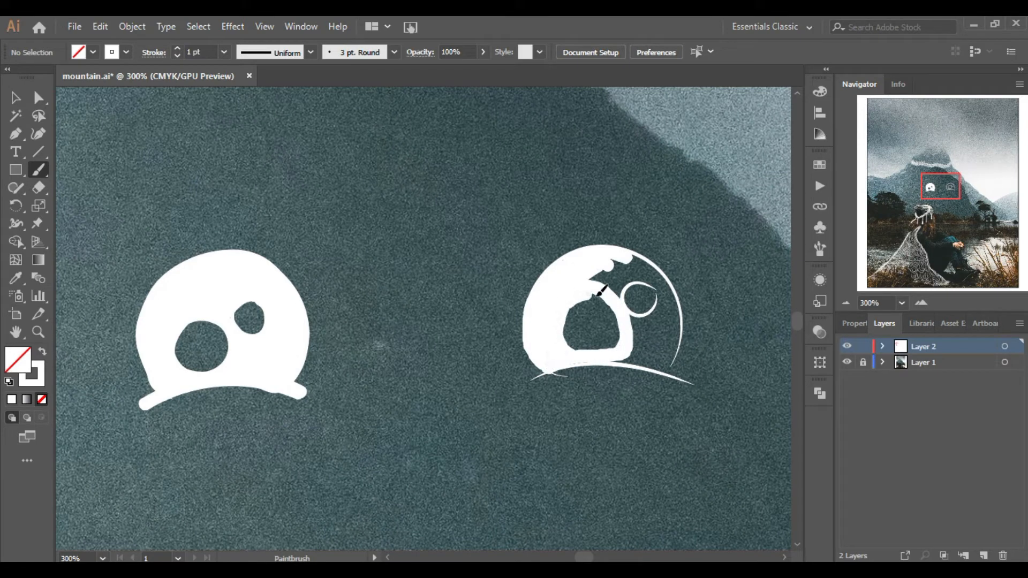
mouse_move(646, 324)
left_mouse_down()
mouse_move(666, 302)
mouse_move(621, 281)
mouse_move(615, 306)
mouse_move(631, 316)
mouse_move(660, 288)
mouse_move(598, 278)
left_mouse_up()
mouse_move(598, 279)
left_mouse_down()
mouse_move(633, 260)
mouse_move(665, 360)
mouse_move(586, 273)
left_mouse_up()
left_click_drag(669, 284, 665, 360)
mouse_move(665, 360)
left_mouse_down()
mouse_move(645, 350)
mouse_move(677, 344)
mouse_move(674, 306)
left_mouse_up()
mouse_move(531, 379)
left_mouse_down()
mouse_move(572, 362)
mouse_move(694, 386)
left_mouse_up()
Use the Eraser with a smaller size to enlarge the inner holes of both eyes.
left_click(846, 303)
left_click(846, 303)
left_click(845, 302)
left_click(844, 302)
left_click(845, 303)
left_click_drag(934, 227, 930, 206)
left_click(922, 303)
left_click(921, 303)
left_click(922, 303)
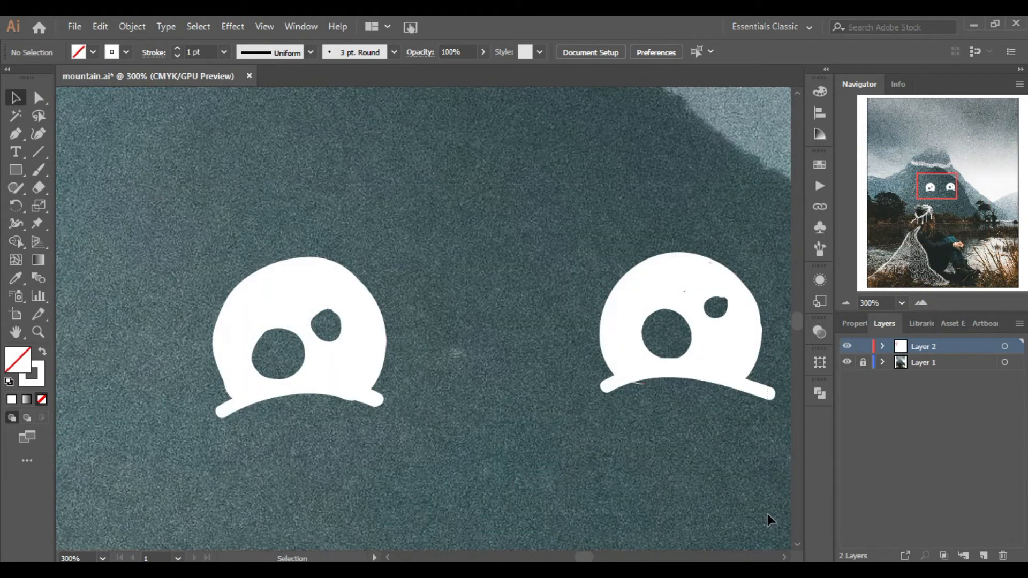
key("ctrl+a")
left_click(132, 26)
left_click(132, 26)
left_click(496, 193)
left_click(39, 187)
left_click(462, 261)
key("ctrl+z")
key("bracketleft")
key("bracketleft")
key("bracketleft")
key("bracketleft")
key("bracketleft")
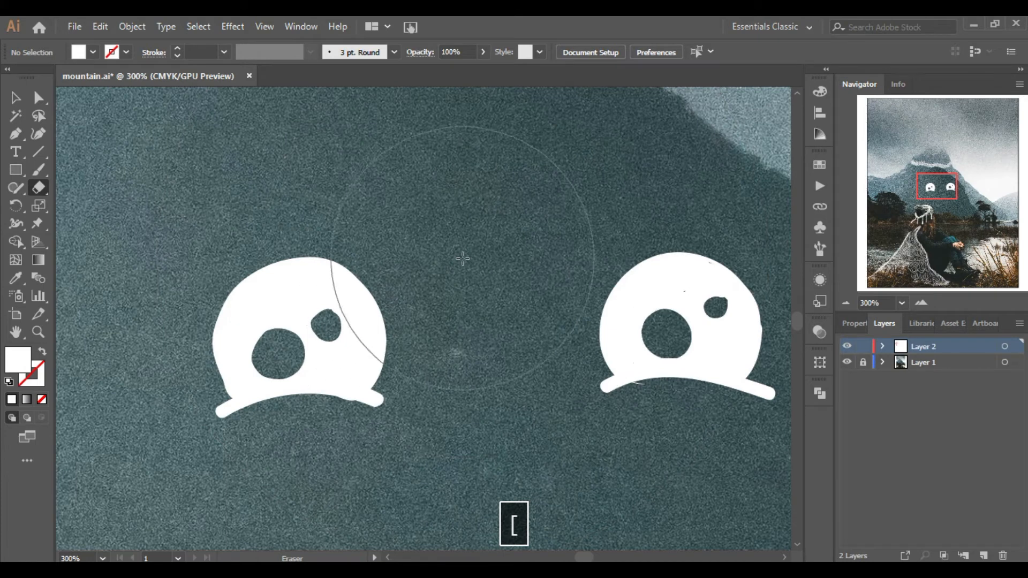
left_click(274, 355)
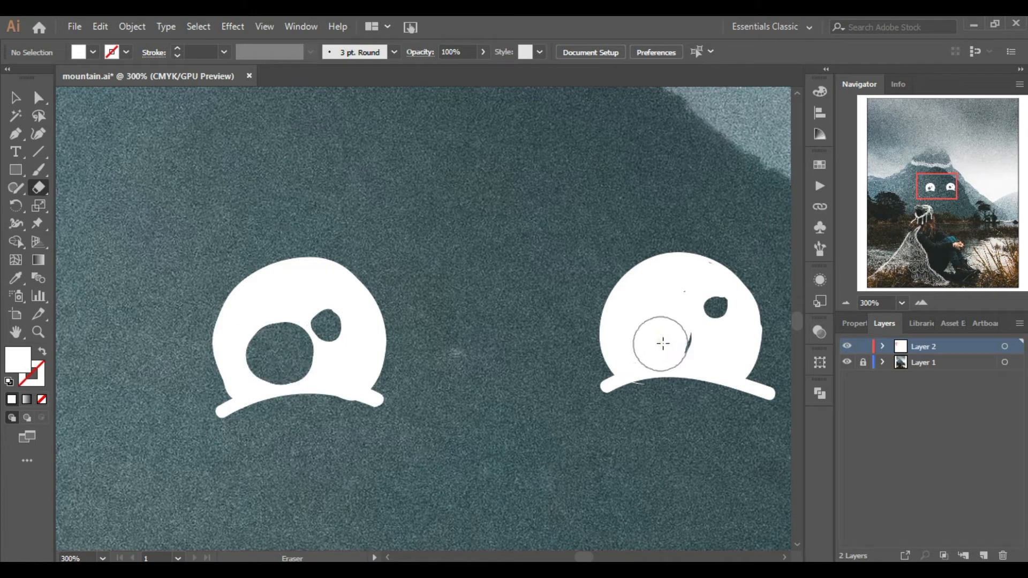
left_click_drag(661, 340, 652, 327)
key("bracketleft")
left_click(334, 323)
left_click(717, 308)
Select the Paintbrush, pick a tapered brush and draw a wide smile curve below the eyes.
left_click(845, 303)
left_click(846, 304)
left_click(845, 305)
left_click(846, 304)
left_click(846, 304)
left_click(845, 304)
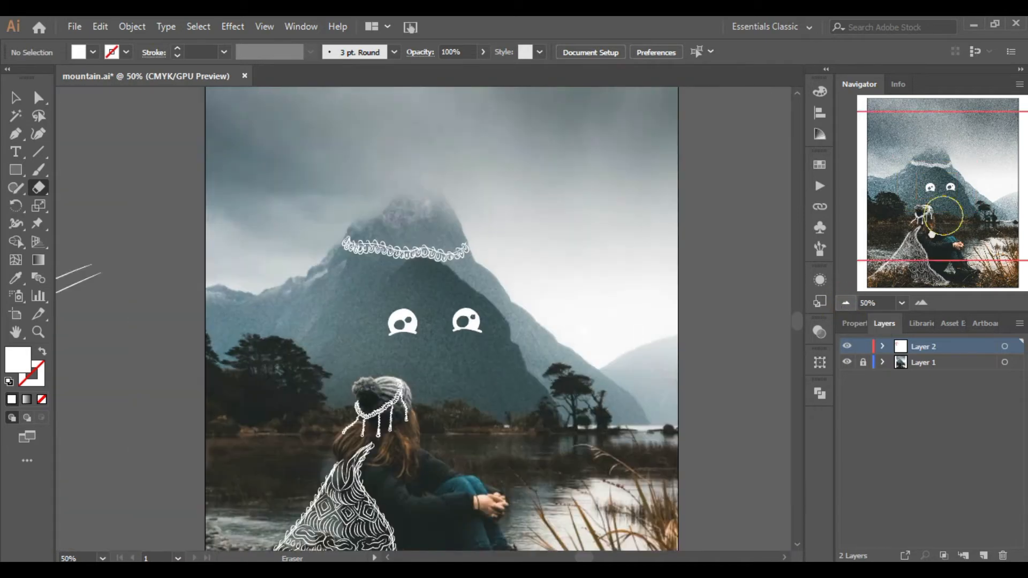
left_click(927, 213)
left_click(43, 172)
left_click(921, 303)
left_click(920, 303)
left_click(921, 303)
left_click(920, 303)
left_click(943, 196)
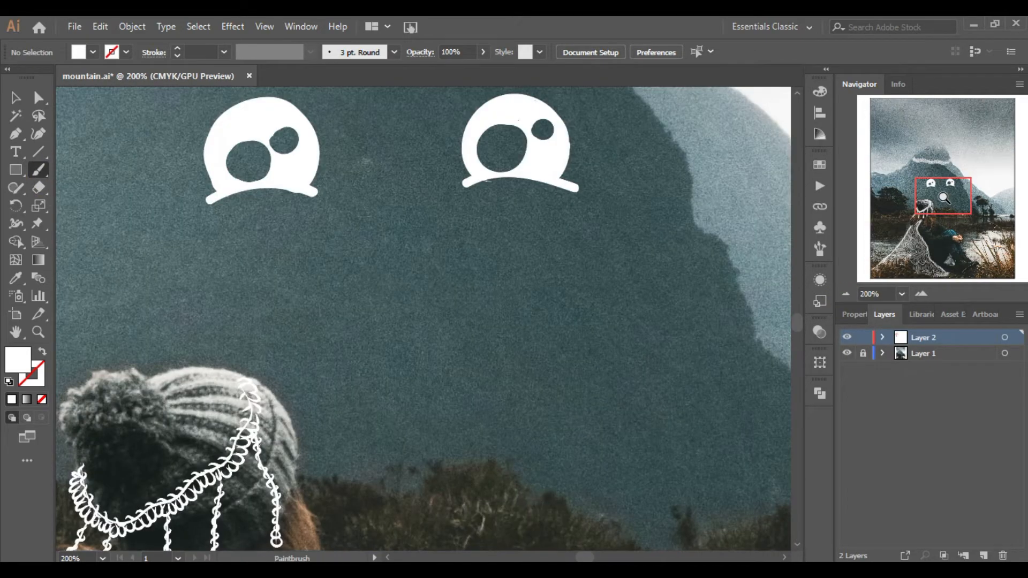
left_click(357, 50)
left_click(321, 134)
mouse_move(391, 95)
left_mouse_down()
mouse_move(391, 160)
mouse_move(391, 115)
left_mouse_up()
left_click(353, 154)
left_click(354, 120)
left_click(305, 133)
left_click(376, 322)
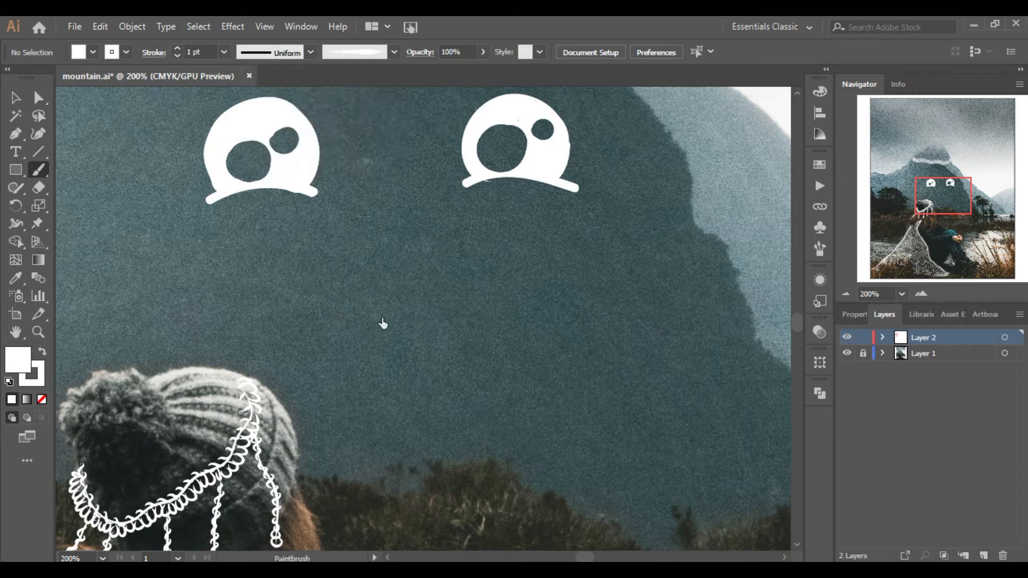
left_click_drag(343, 286, 495, 267)
Add short curved flicks at both ends of the smile.
left_click(377, 52)
left_click(377, 120)
left_click(509, 298)
key("ctrl+z")
left_click_drag(343, 262, 321, 299)
left_click_drag(492, 246, 522, 277)
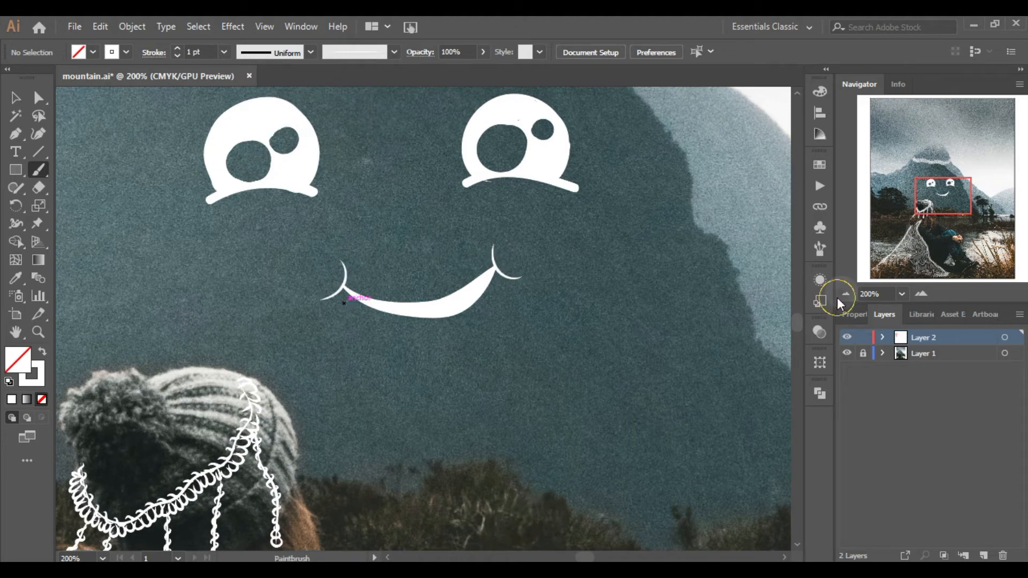
Set the stroke to pink and paint oval blush cheeks below both eyes.
left_click(846, 295)
left_click(921, 294)
left_click(920, 293)
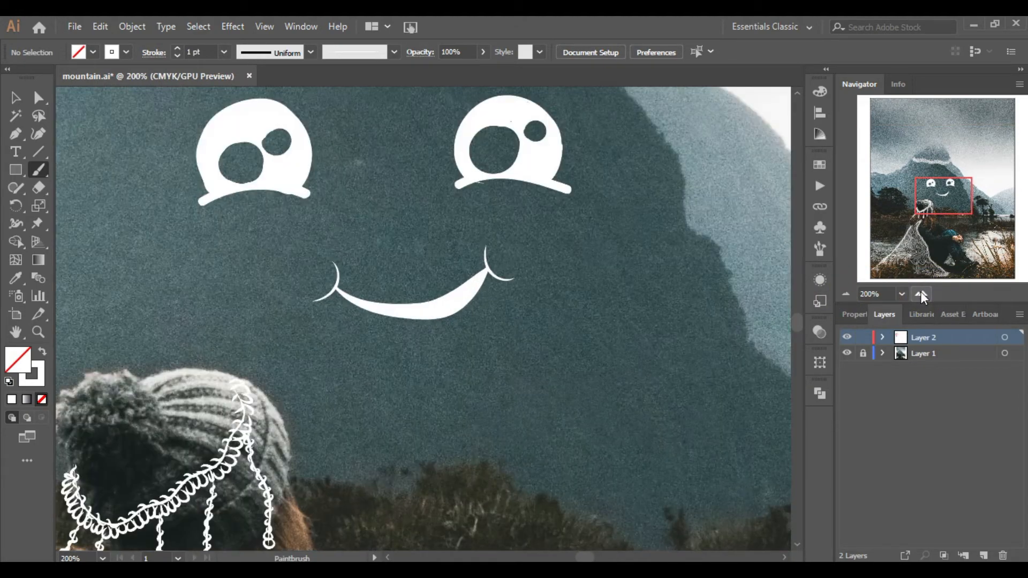
left_click(126, 52)
left_click(21, 75)
key("ctrl+z")
mouse_move(536, 219)
left_mouse_down()
mouse_move(534, 227)
mouse_move(556, 225)
left_mouse_up()
left_click(394, 52)
left_click(367, 156)
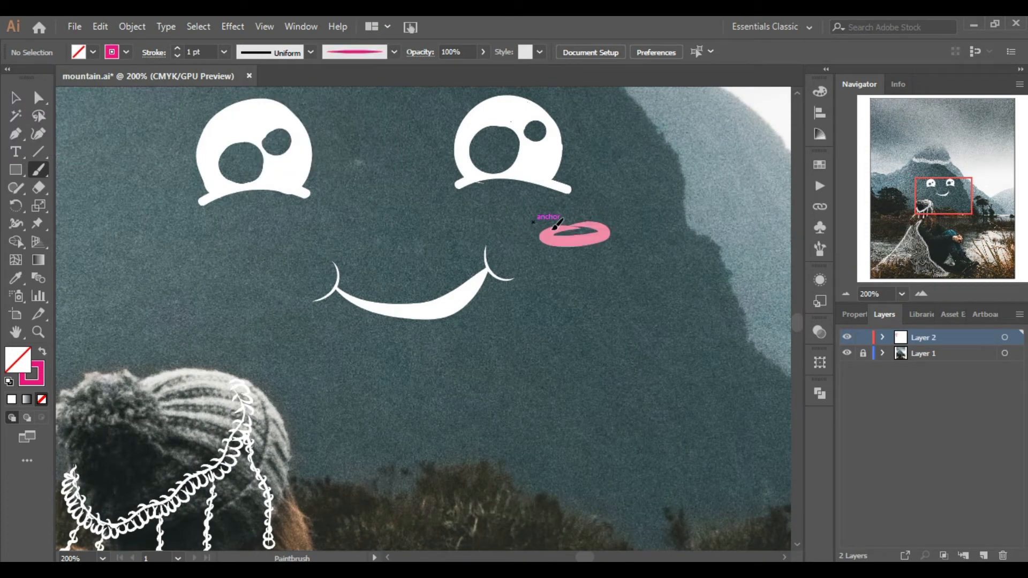
left_click_drag(201, 234, 217, 236)
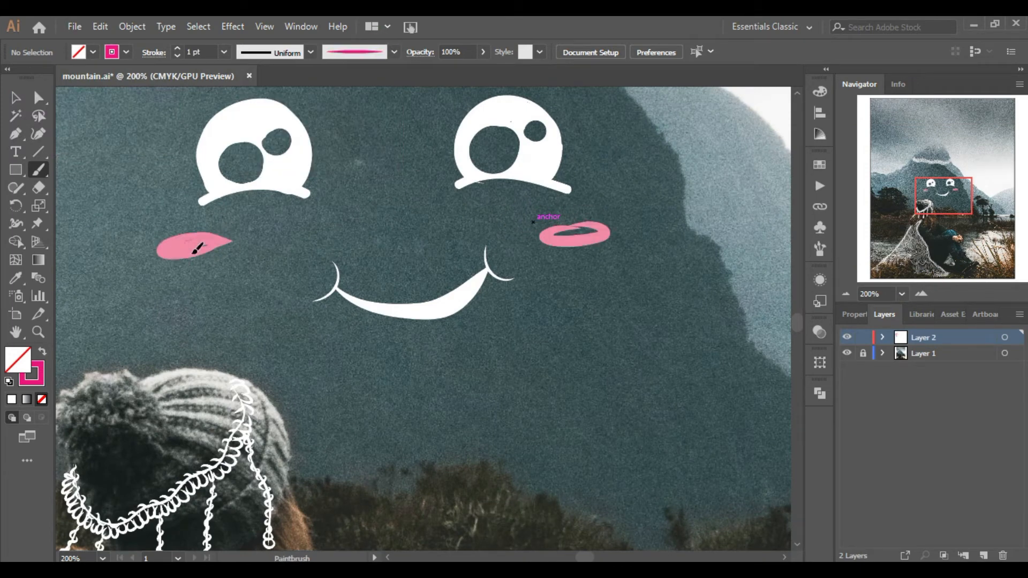
left_click_drag(224, 236, 177, 254)
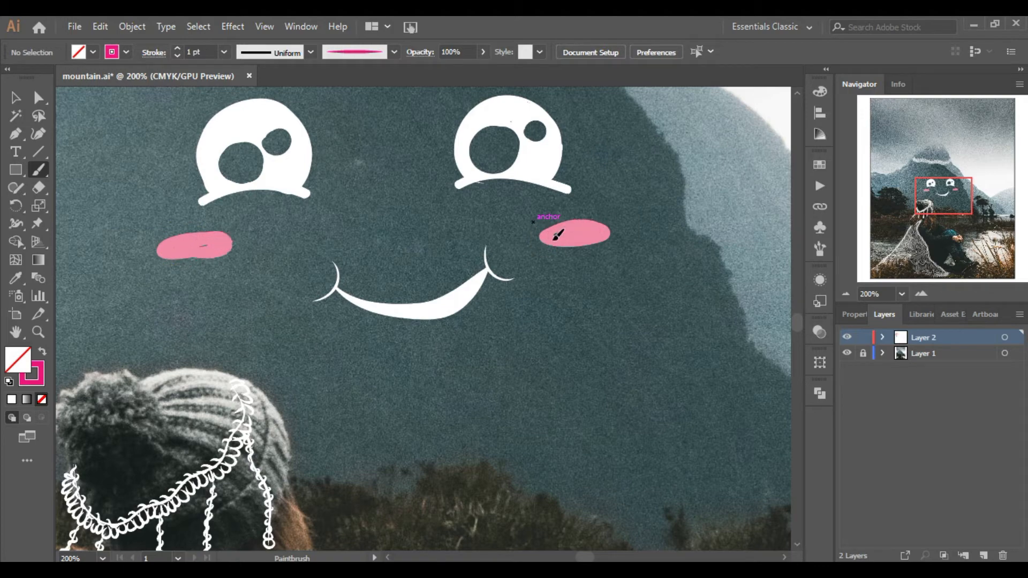
Draw small white grass sprouts on the shore to the left of the woman.
left_click(844, 295)
left_click(845, 296)
left_click(844, 295)
left_click(844, 295)
left_click(949, 204)
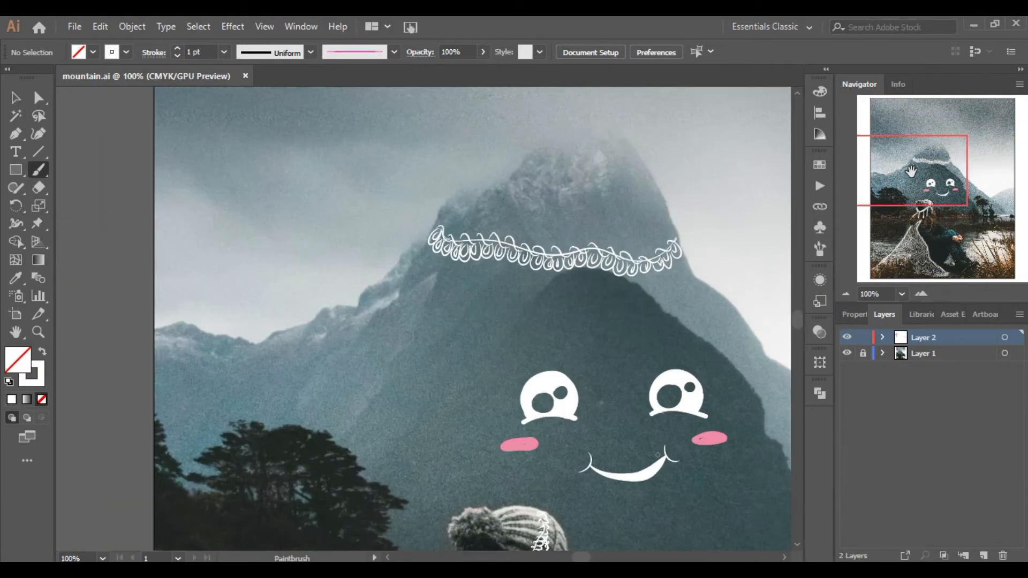
left_click_drag(911, 171, 879, 203)
left_click(920, 294)
left_click(893, 208)
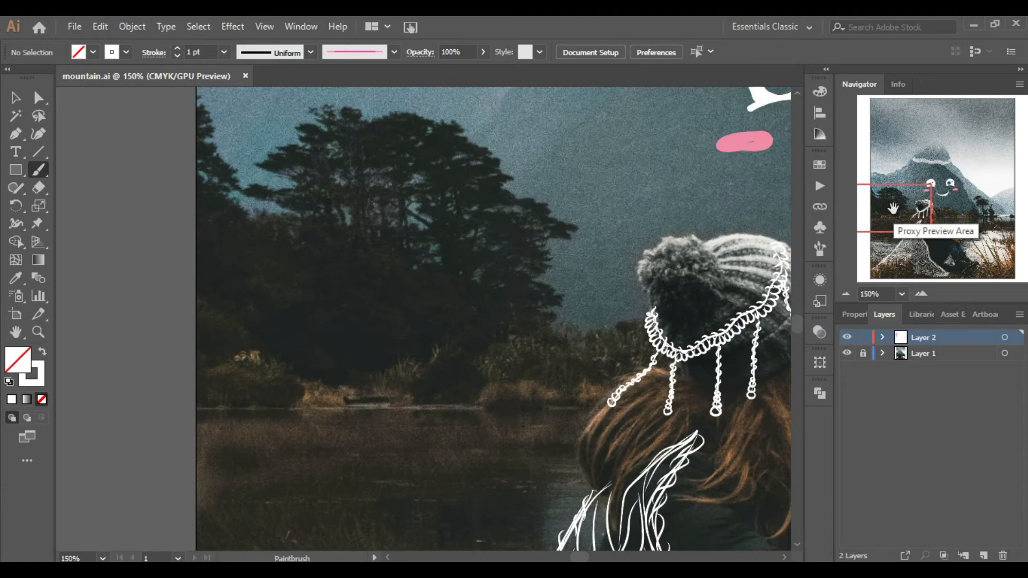
left_click_drag(286, 358, 285, 264)
left_click_drag(288, 311, 307, 274)
left_click_drag(916, 213, 908, 216)
left_click_drag(284, 245, 282, 283)
left_click_drag(269, 263, 282, 285)
Raise the stroke weight to 4 pt and draw flowing S-shaped wave lines across the water.
left_click_drag(909, 215, 887, 231)
left_click(178, 47)
left_click(178, 47)
left_click(178, 48)
mouse_move(272, 181)
left_mouse_down()
mouse_move(454, 166)
mouse_move(248, 259)
mouse_move(408, 264)
left_mouse_up()
mouse_move(894, 235)
left_mouse_down()
mouse_move(911, 225)
mouse_move(992, 242)
mouse_move(983, 229)
left_mouse_up()
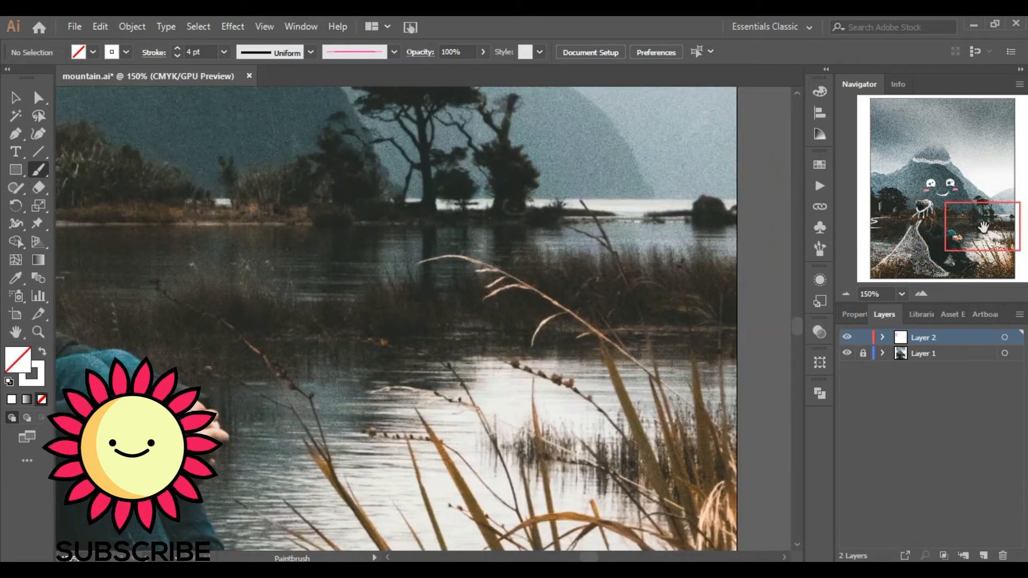
left_click_drag(271, 228, 507, 253)
left_click(846, 295)
left_click(847, 294)
mouse_move(956, 232)
left_mouse_down()
mouse_move(943, 237)
mouse_move(947, 229)
left_mouse_up()
left_click(921, 294)
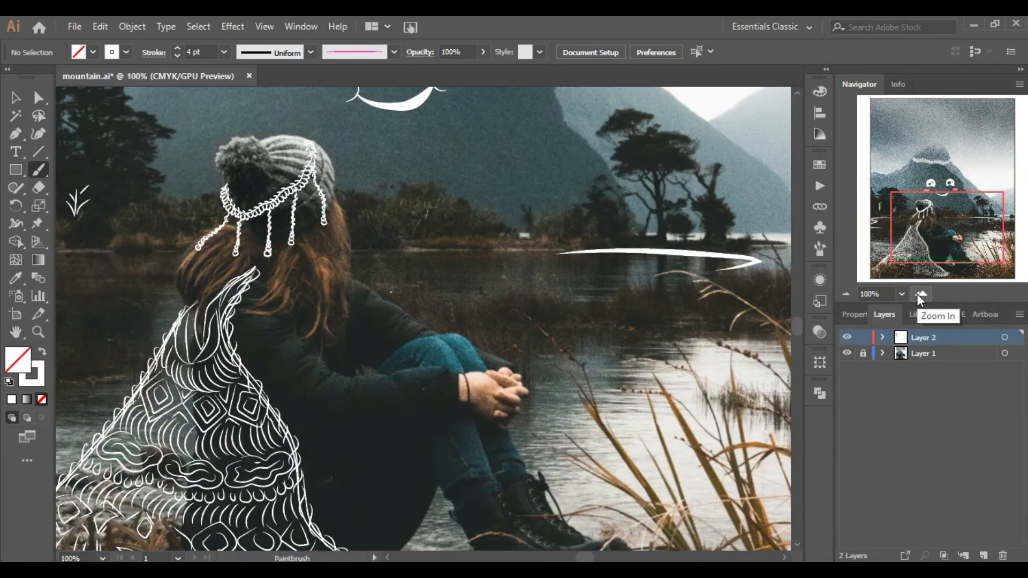
left_click_drag(691, 353, 684, 411)
left_click_drag(979, 237, 906, 235)
left_click_drag(361, 328, 364, 372)
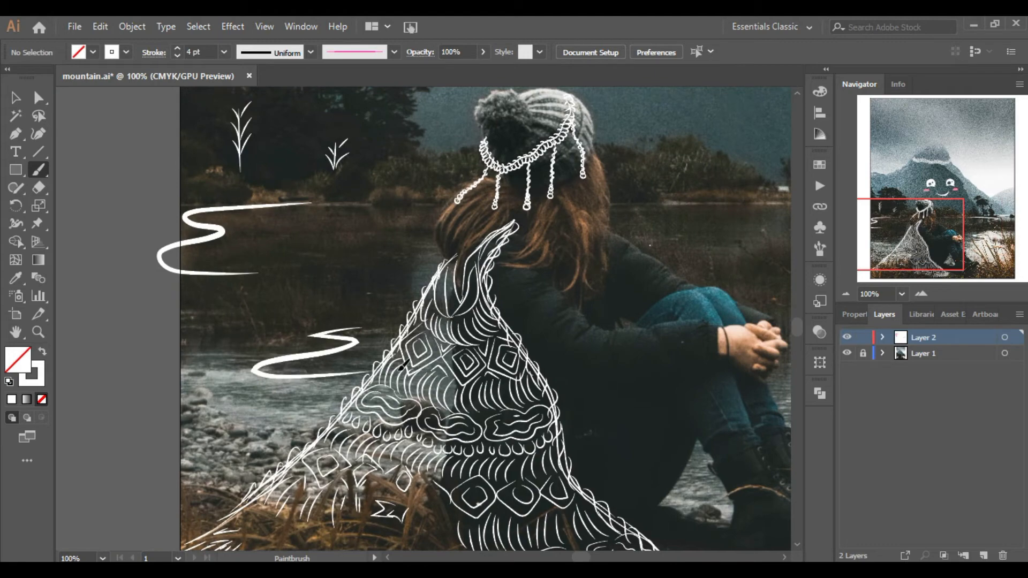
Draw two grass sprouts on the far shore to the right of the woman.
left_click(847, 295)
left_click(846, 295)
left_click_drag(950, 205, 952, 209)
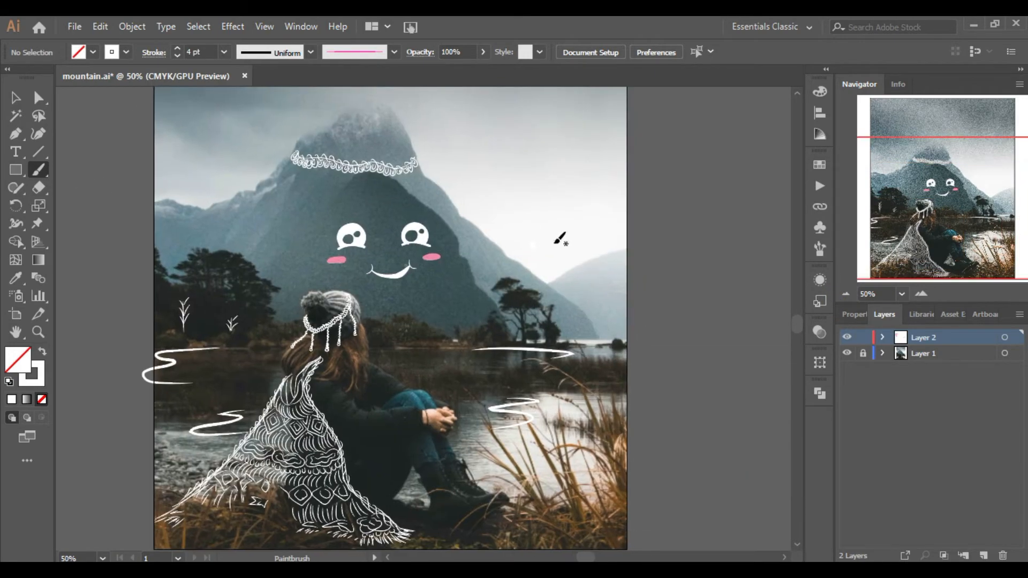
left_click(922, 294)
left_click_drag(512, 323, 511, 425)
left_click_drag(496, 364, 511, 426)
left_click_drag(511, 423, 528, 375)
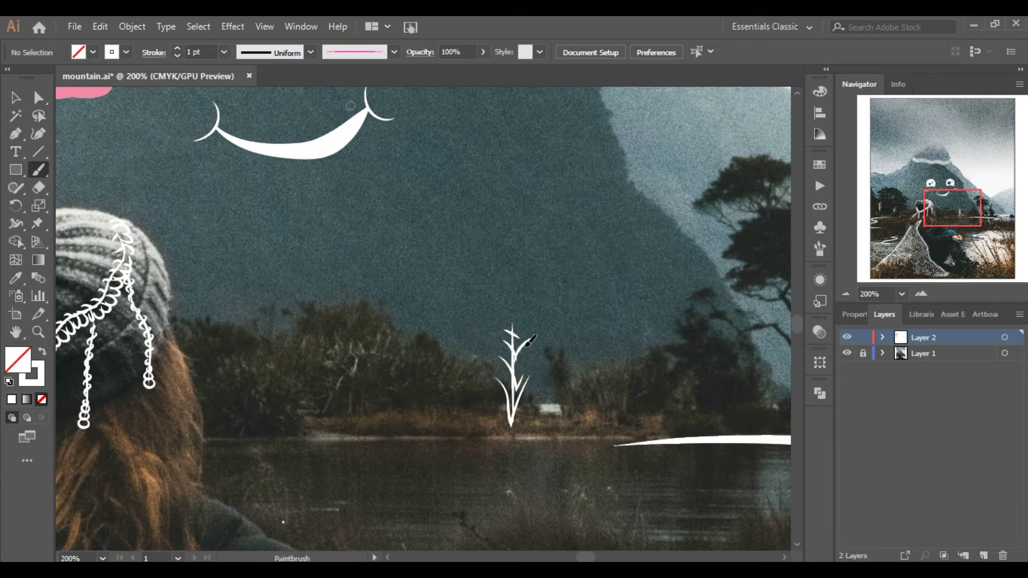
key("ctrl+z")
key("ctrl+z")
mouse_move(511, 423)
left_mouse_down()
mouse_move(488, 394)
mouse_move(544, 383)
left_mouse_up()
mouse_move(511, 420)
left_mouse_down()
mouse_move(493, 369)
mouse_move(503, 348)
left_mouse_up()
left_click_drag(560, 393, 558, 442)
left_click_drag(580, 414, 563, 431)
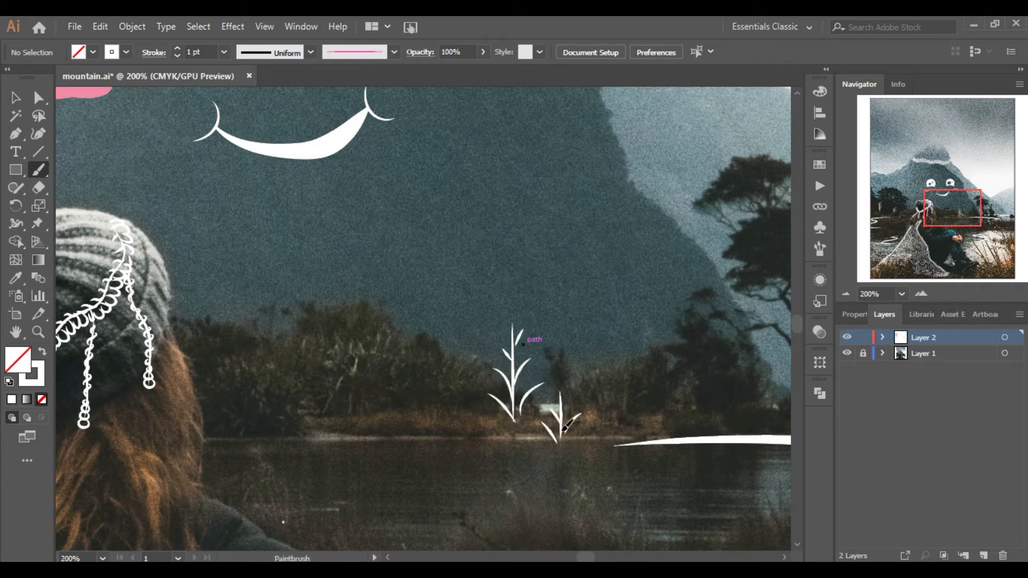
Switch to the 3 pt. Round brush and fill in the small highlight holes of both eyes.
left_click(846, 294)
left_click_drag(953, 208, 924, 210)
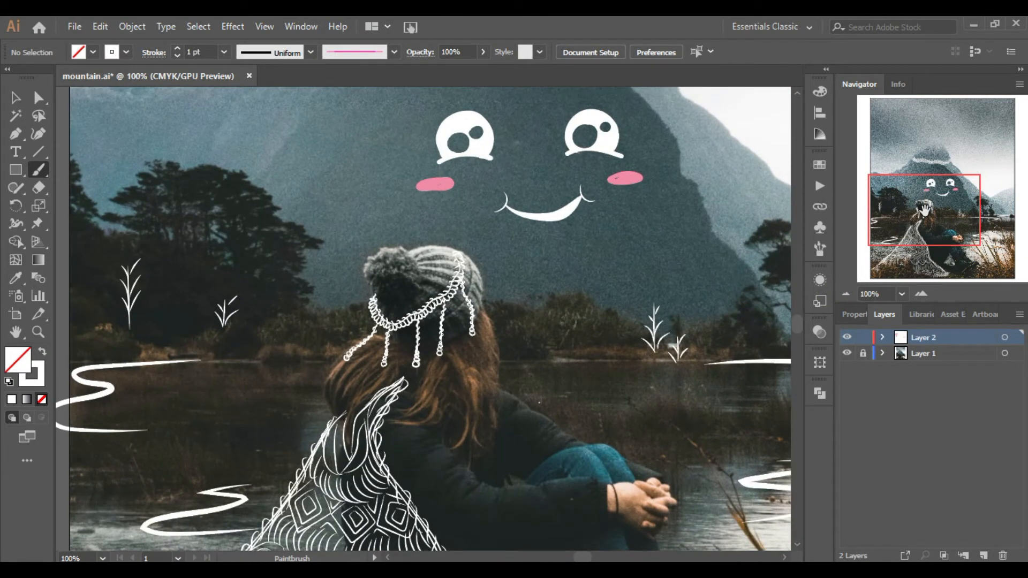
left_click(845, 293)
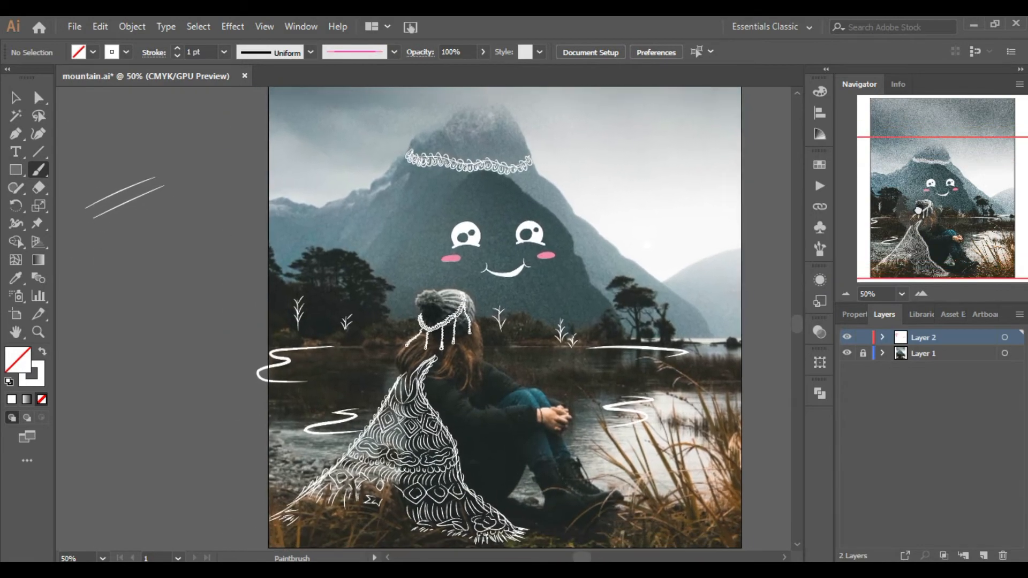
left_click(921, 293)
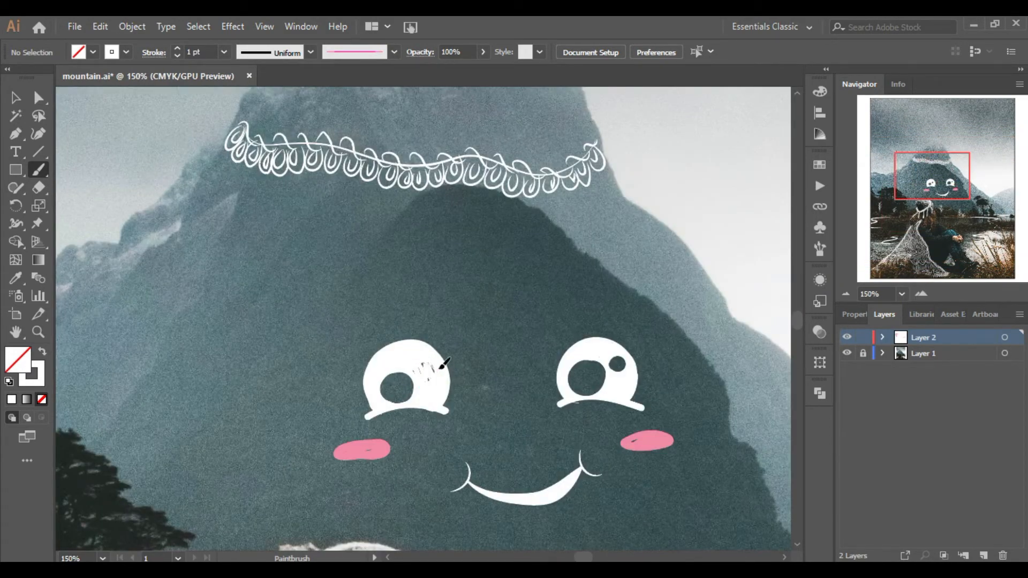
left_click(852, 293)
left_click(852, 293)
left_click(921, 293)
left_click(921, 293)
left_click(921, 294)
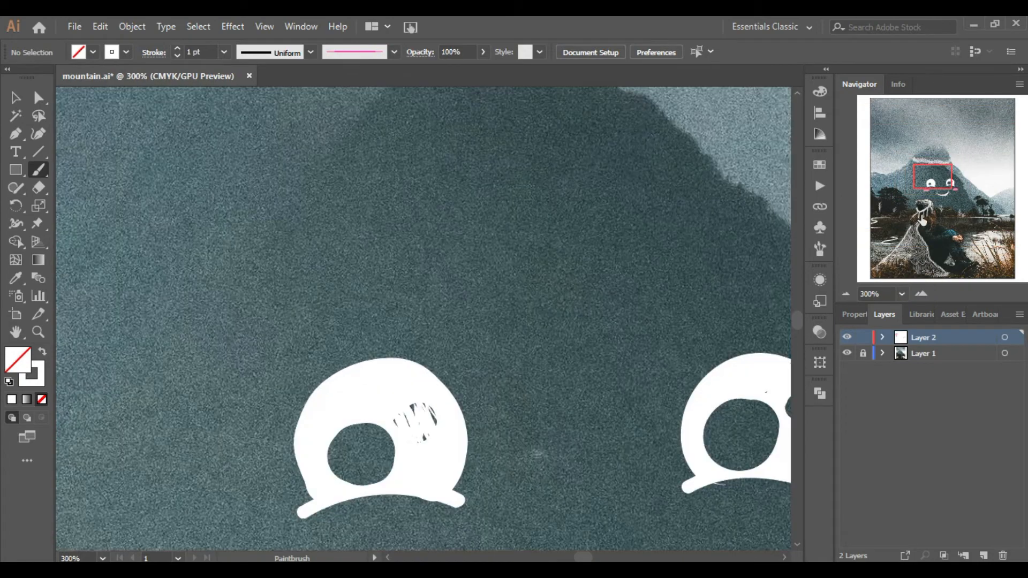
left_click_drag(219, 259, 128, 88)
left_click(177, 48)
left_click(177, 48)
left_click(177, 49)
left_click(177, 48)
left_click_drag(325, 253, 320, 232)
key("ctrl+z")
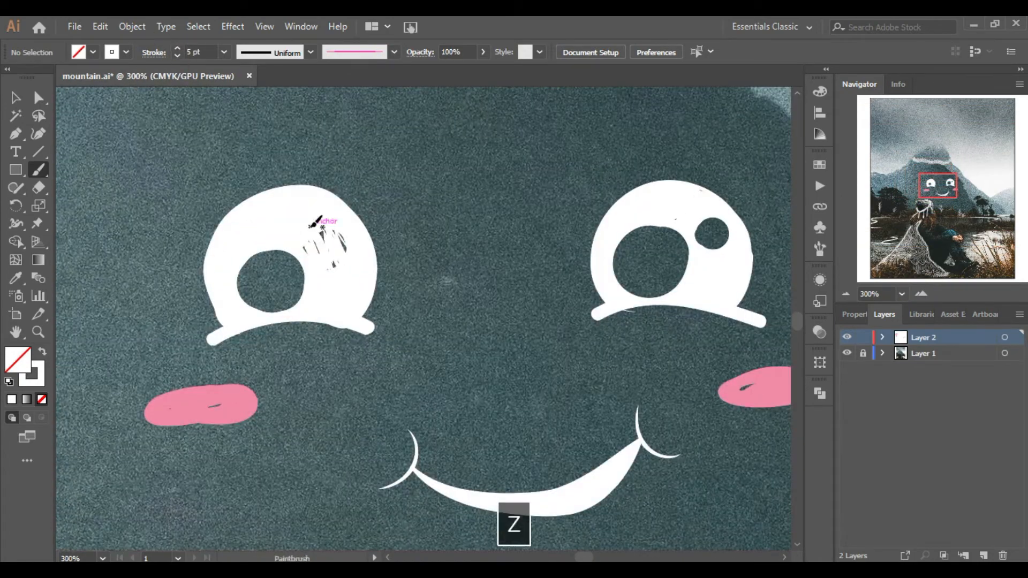
left_click(394, 52)
scroll(390, 111, "up", 3)
left_click(259, 85)
left_click_drag(711, 247, 697, 226)
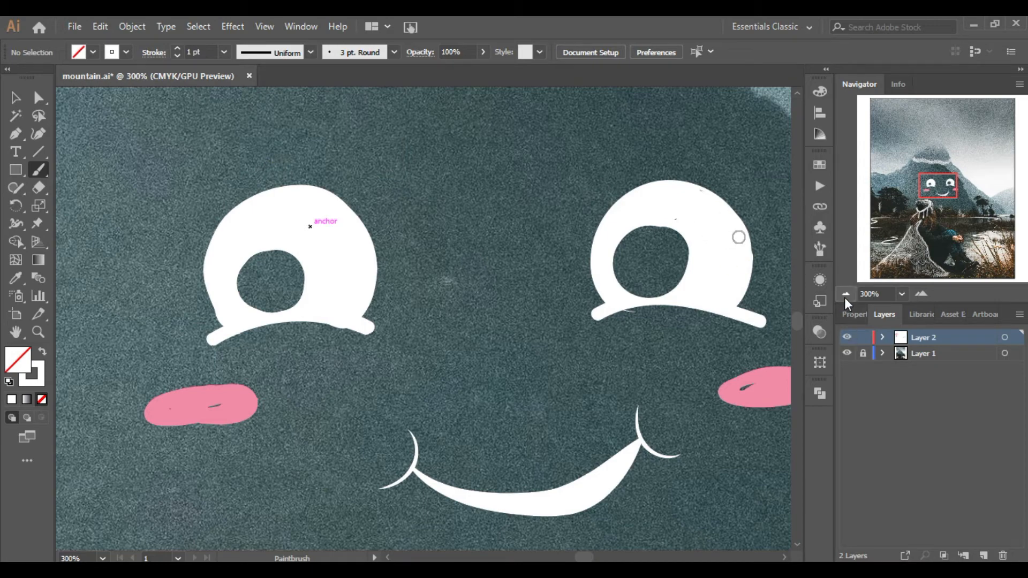
Pick a thin tapered brush and add fine streak lines alongside the waves on the left.
left_click(845, 297)
left_click(844, 297)
left_click(844, 297)
left_click(845, 298)
left_click_drag(951, 244, 941, 238)
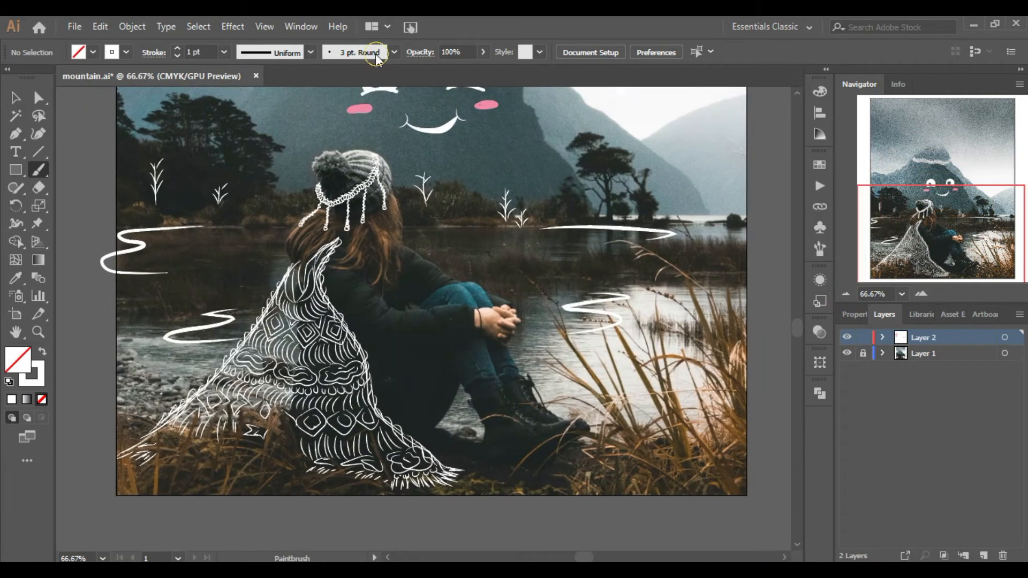
left_click(394, 53)
left_click_drag(390, 91, 390, 126)
left_click(339, 95)
left_click(419, 166)
left_click(921, 293)
left_click(921, 294)
left_click(920, 294)
left_click(893, 230)
left_click_drag(893, 230, 884, 231)
left_click_drag(320, 219, 506, 196)
left_click_drag(353, 325, 397, 323)
left_click_drag(212, 347, 277, 348)
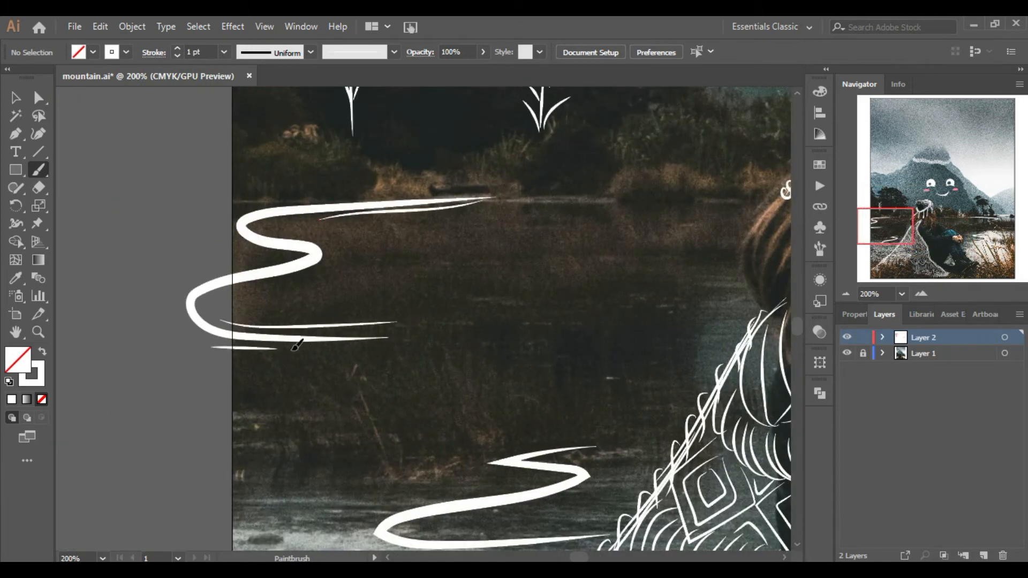
left_click_drag(484, 474, 465, 492)
left_click_drag(412, 525, 536, 535)
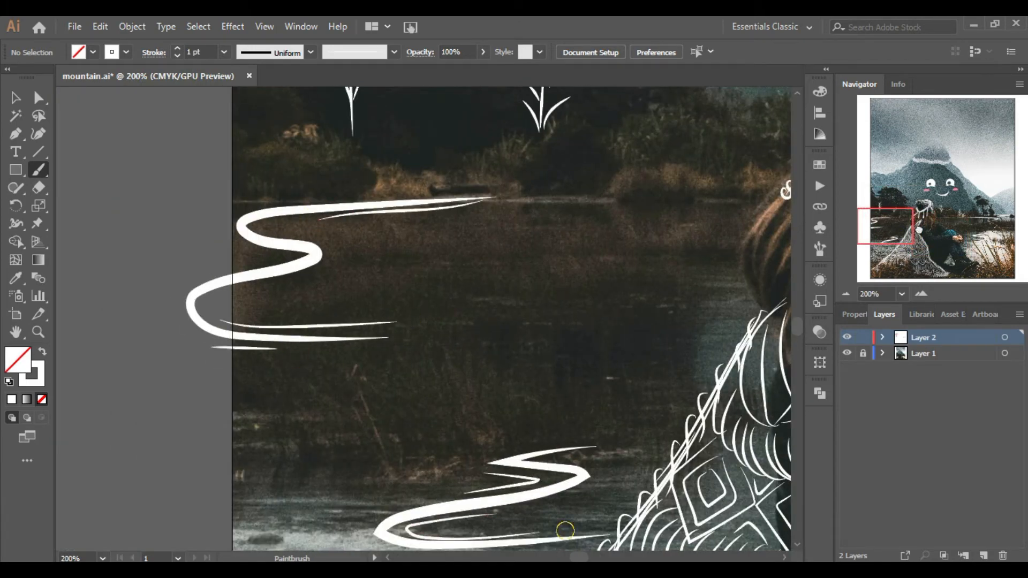
Add fine streak lines alongside the waves on the right side of the water.
left_click(975, 236)
left_click_drag(494, 252, 616, 276)
left_click_drag(437, 333, 500, 335)
left_click(979, 225)
left_click_drag(611, 239, 611, 240)
left_click_drag(331, 239, 498, 239)
left_click_drag(947, 231, 943, 227)
left_click_drag(462, 240, 543, 220)
Draw small wavy scallop strokes over the canopies of the trees on both shores.
left_click(845, 294)
left_click(846, 294)
left_click_drag(919, 241, 935, 243)
left_click_drag(614, 328, 668, 324)
left_click_drag(934, 244, 976, 217)
left_click(922, 294)
left_click(921, 294)
left_click(921, 294)
left_click(981, 206)
left_click_drag(365, 220, 416, 192)
left_click_drag(394, 253, 503, 227)
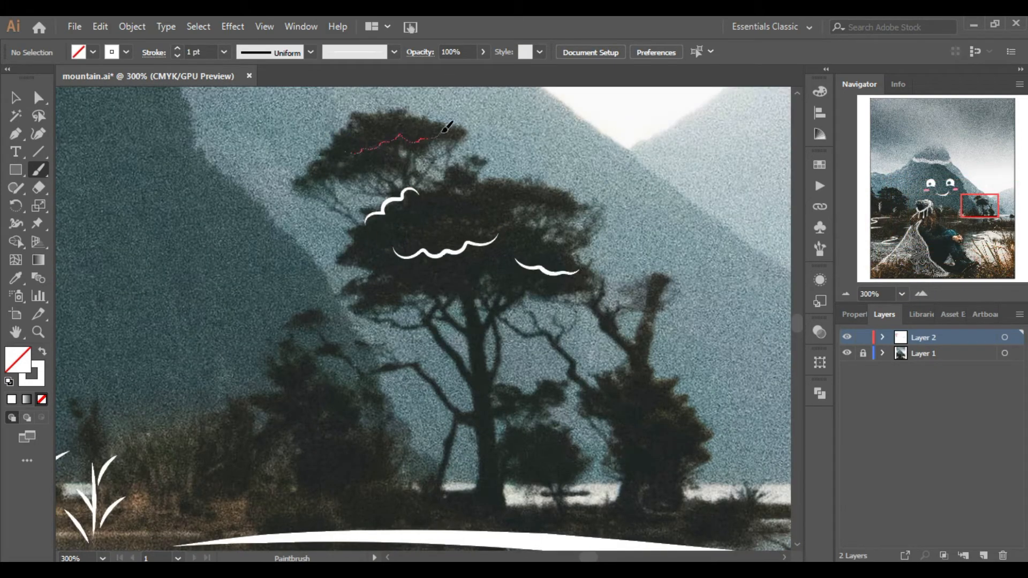
left_click(891, 193)
left_click_drag(365, 228, 482, 201)
left_click_drag(482, 255, 545, 235)
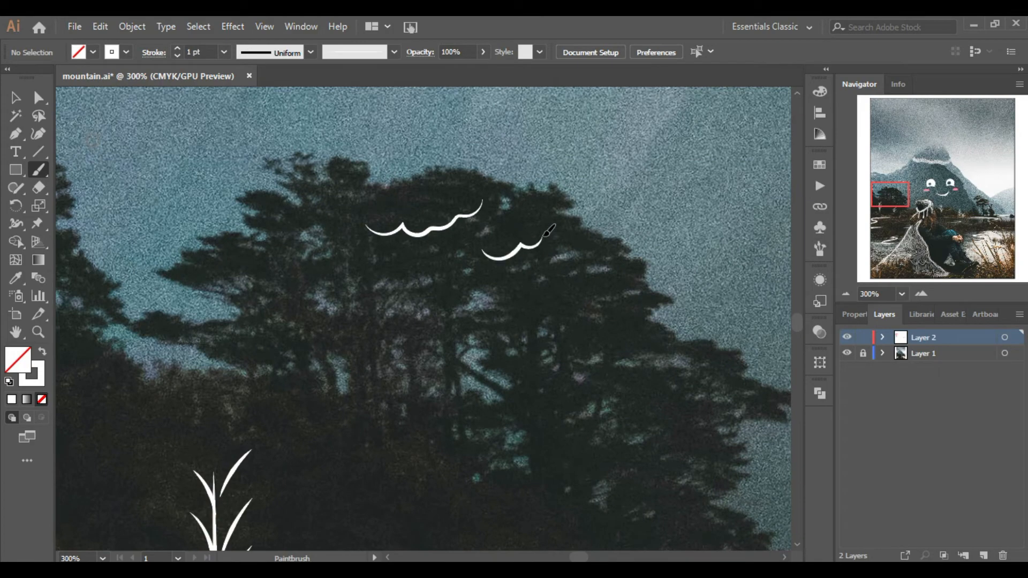
Draw a small sailboat outline with waterline strokes on the water right of the woman.
left_click(845, 295)
left_click(846, 295)
left_click(845, 295)
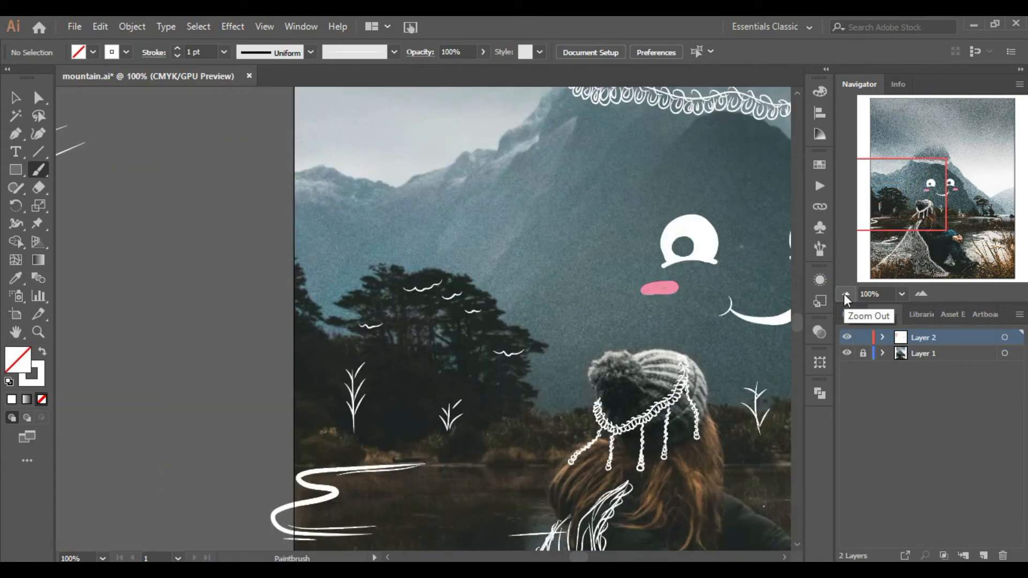
left_click(846, 295)
left_click(845, 295)
left_click_drag(950, 208, 969, 229)
left_click(922, 293)
left_click(922, 294)
left_click(922, 293)
left_click(922, 294)
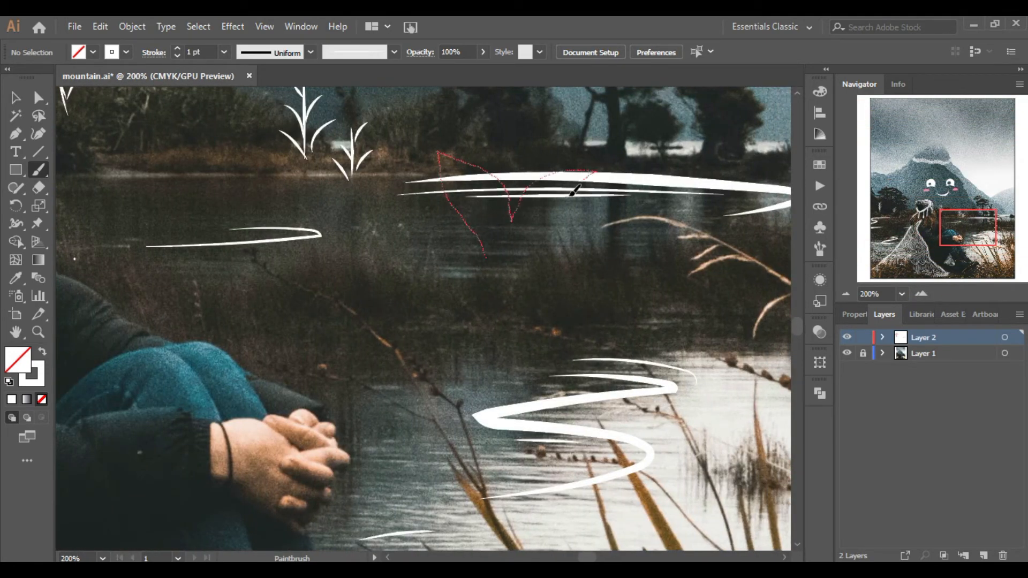
left_click_drag(507, 262, 508, 260)
left_click(922, 294)
left_click(923, 294)
left_click_drag(966, 231, 971, 223)
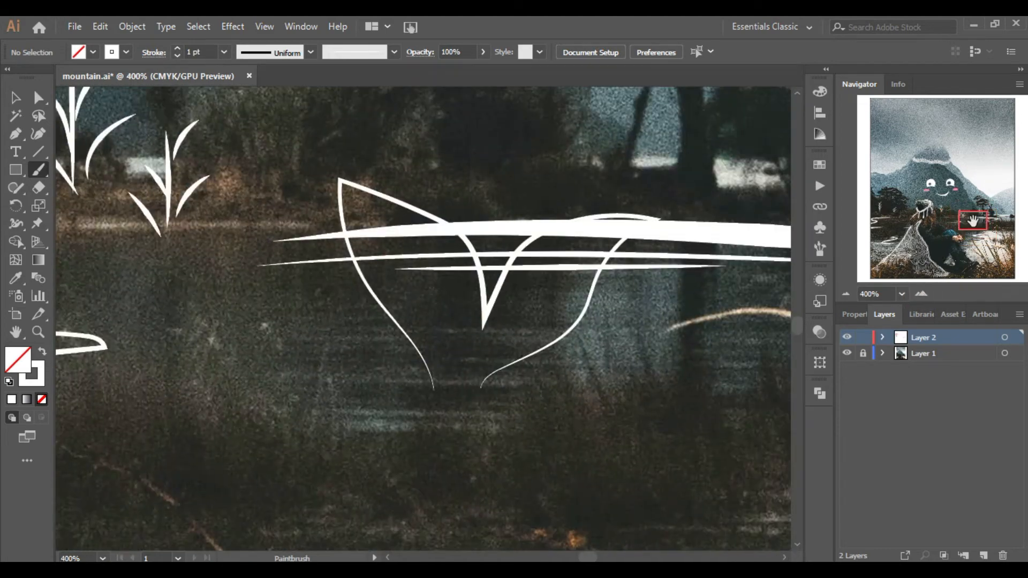
left_click_drag(432, 386, 515, 388)
left_click_drag(390, 401, 466, 404)
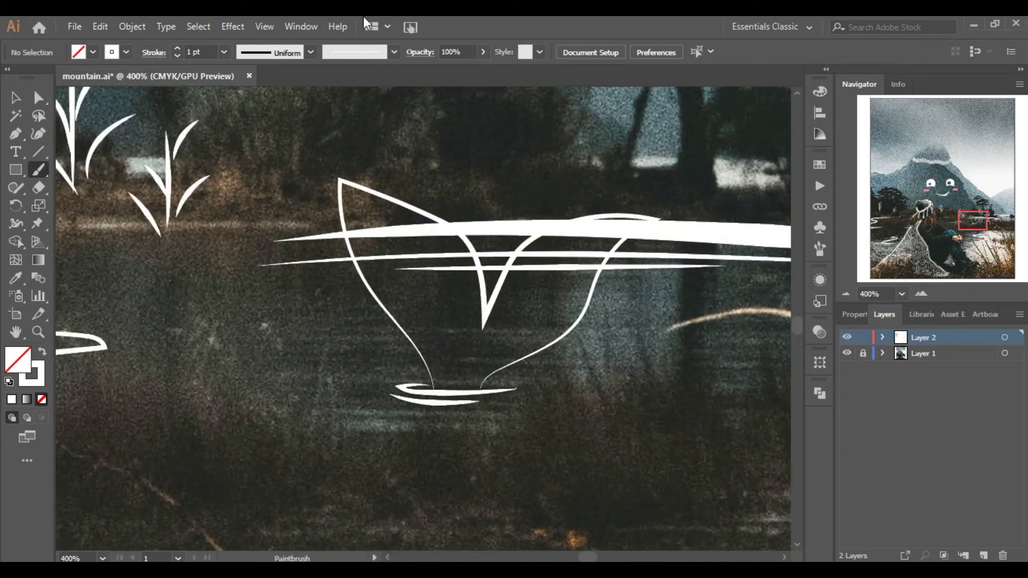
Switch to the 3 pt. Round brush and fill the boat's left sail solid white.
left_click(371, 52)
mouse_move(418, 305)
left_mouse_down()
mouse_move(421, 321)
mouse_move(375, 272)
mouse_move(442, 390)
left_mouse_up()
mouse_move(437, 333)
left_mouse_down()
mouse_move(444, 235)
mouse_move(468, 333)
mouse_move(440, 250)
mouse_move(466, 322)
mouse_move(473, 264)
mouse_move(471, 362)
mouse_move(467, 252)
mouse_move(458, 376)
left_mouse_up()
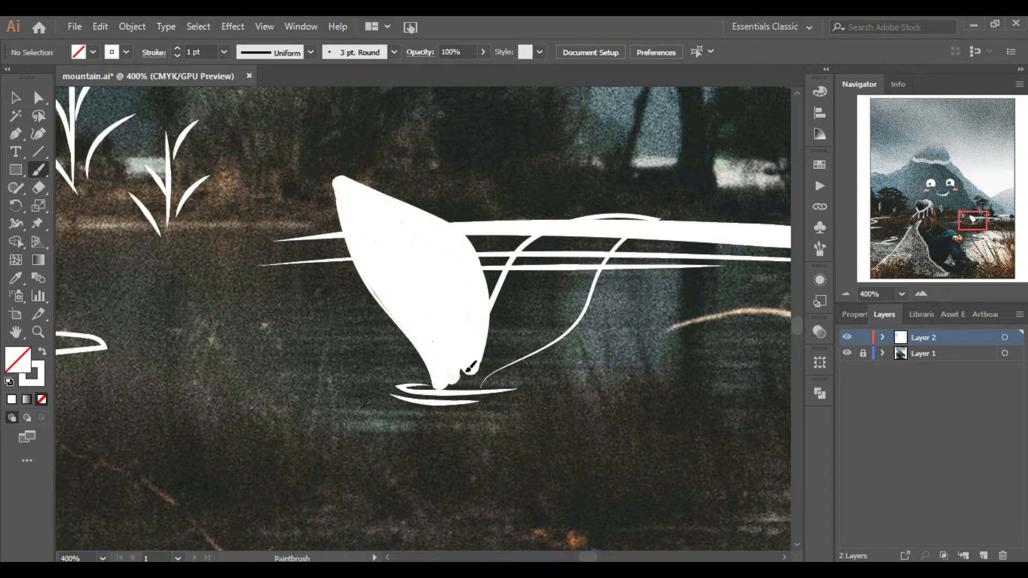
Fill the boat's right sail solid white with the round brush.
mouse_move(518, 318)
left_mouse_down()
mouse_move(554, 259)
mouse_move(661, 214)
mouse_move(535, 302)
mouse_move(548, 289)
mouse_move(482, 370)
mouse_move(582, 245)
mouse_move(486, 388)
left_mouse_up()
left_click(845, 294)
left_click(846, 294)
left_click(846, 294)
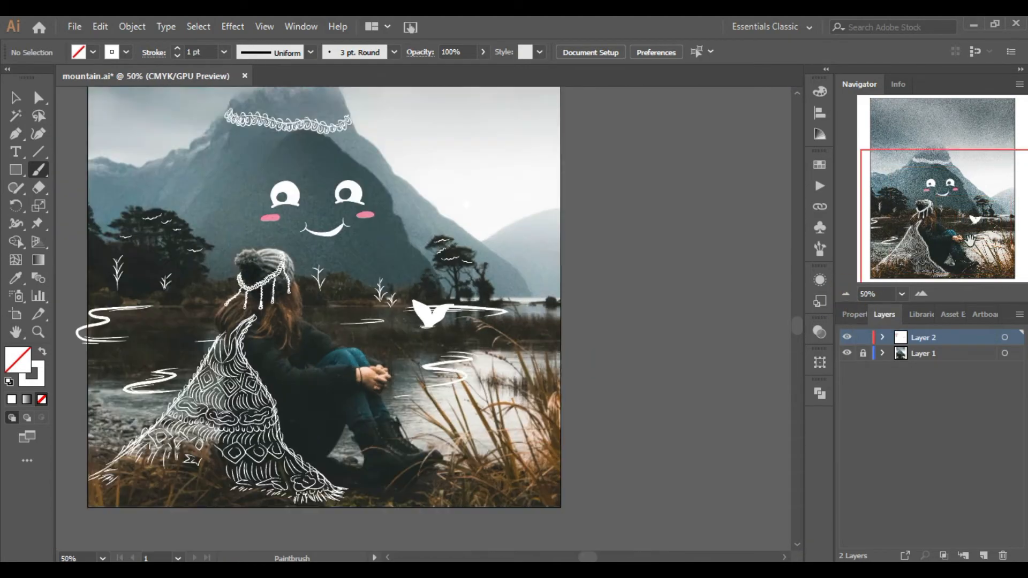
mouse_move(951, 221)
left_mouse_down()
mouse_move(946, 188)
mouse_move(948, 212)
left_mouse_up()
Pick a different brush and draw small leaf marks along the grass stalk right of the boat.
left_click(356, 49)
scroll(356, 112, "down", 3)
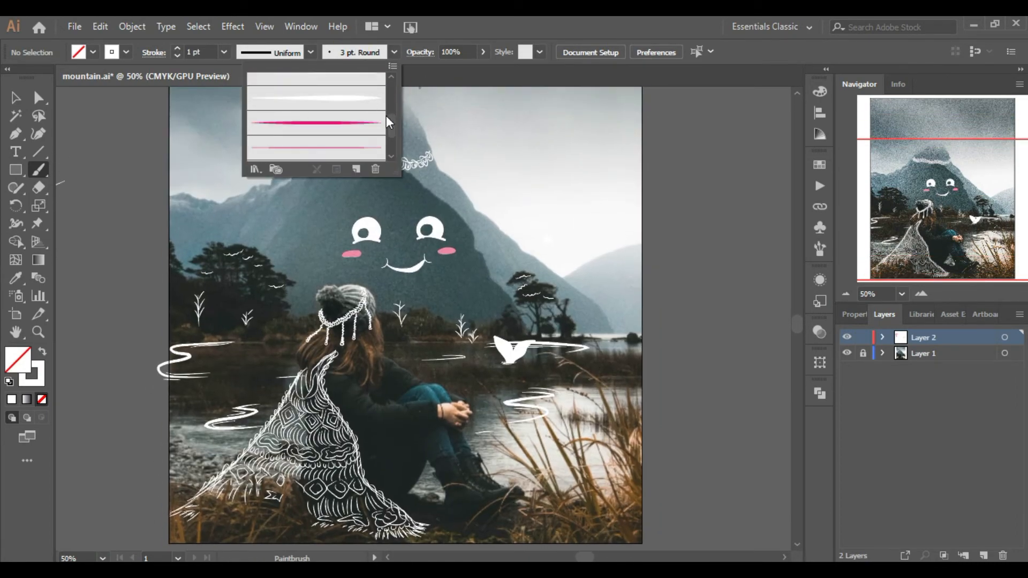
left_click(654, 271)
left_click(921, 294)
left_click(921, 294)
left_click(921, 294)
mouse_move(932, 199)
left_mouse_down()
mouse_move(986, 247)
mouse_move(977, 226)
left_mouse_up()
left_click(921, 294)
left_click(921, 294)
left_click_drag(474, 237, 489, 238)
left_click_drag(488, 240, 476, 250)
left_click_drag(485, 246, 486, 254)
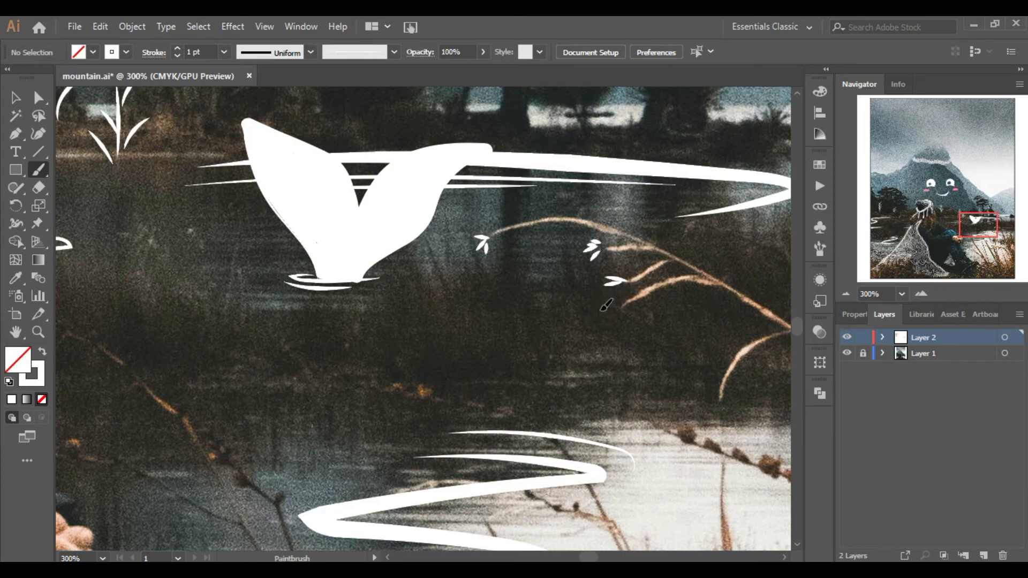
Resize the artboard by moving its top edge down to trim the sky, leaving about 670 × 710 px.
left_click(921, 294)
left_click_drag(982, 246, 961, 229)
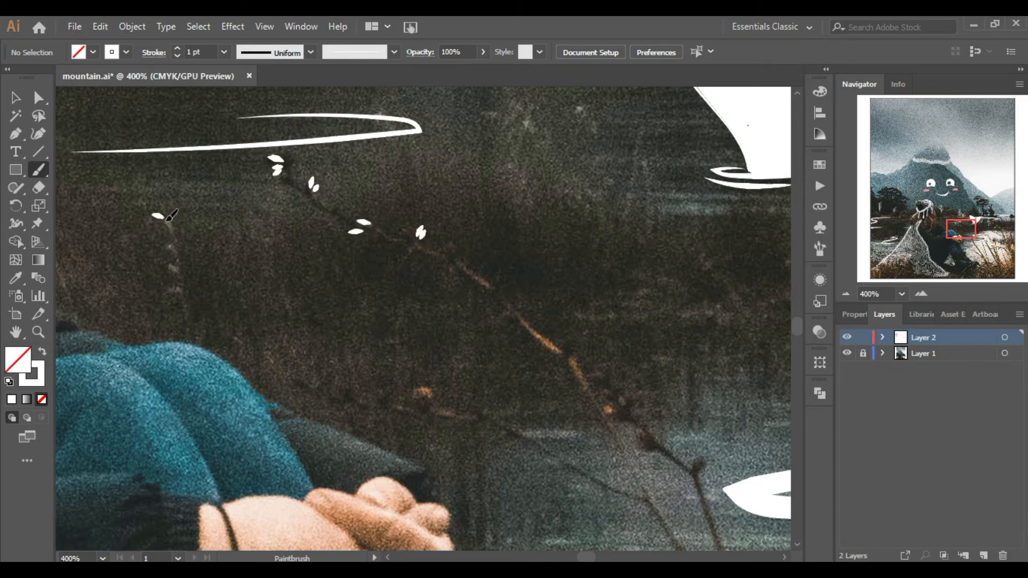
left_click(846, 294)
left_click(846, 294)
left_click(847, 293)
left_click(846, 294)
left_click_drag(989, 231, 987, 254)
left_click(929, 294)
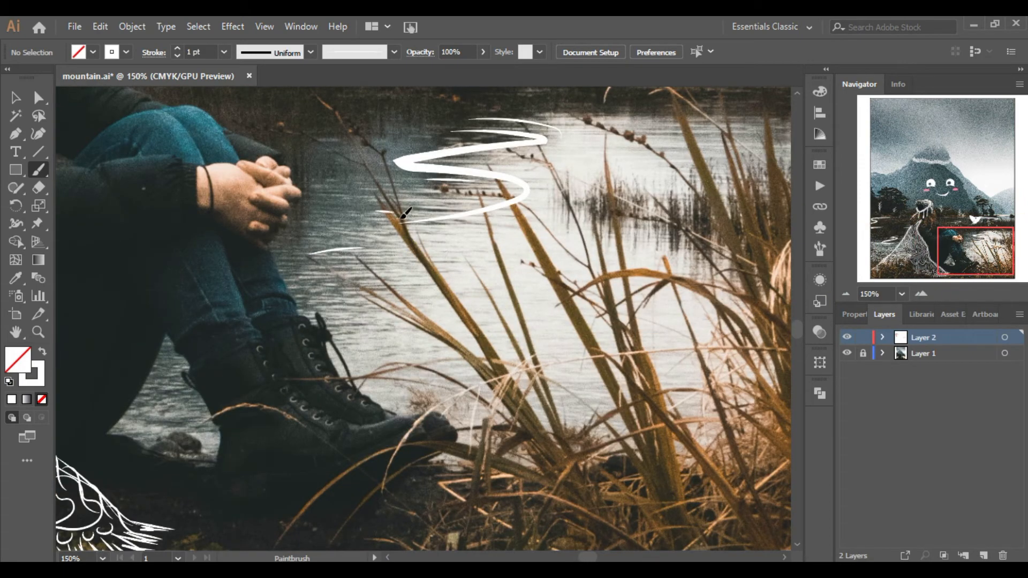
left_click(845, 294)
left_click(845, 294)
left_click(845, 293)
left_click_drag(940, 220, 951, 186)
left_click(845, 294)
key("shift+o")
left_click_drag(438, 130, 438, 190)
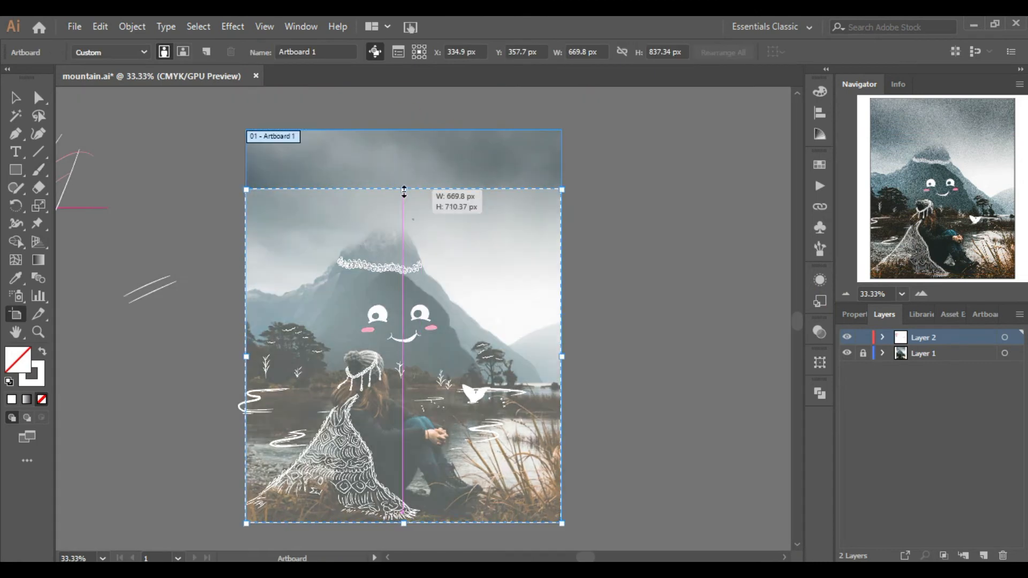
Add a text line with the creator's handle as a watermark near the top of the artboard.
left_click(15, 98)
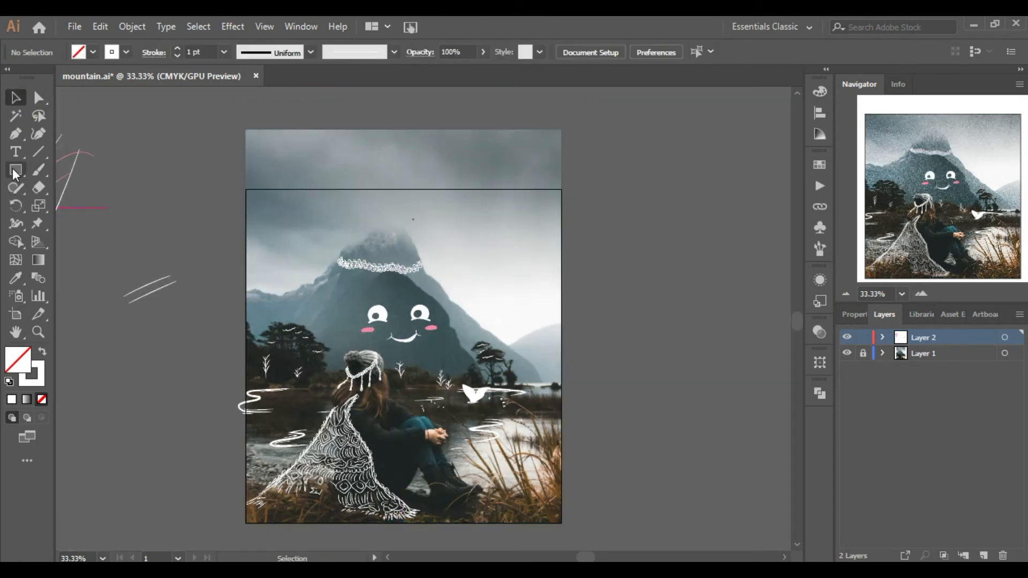
key("t")
left_click(470, 213)
type("@Xero")
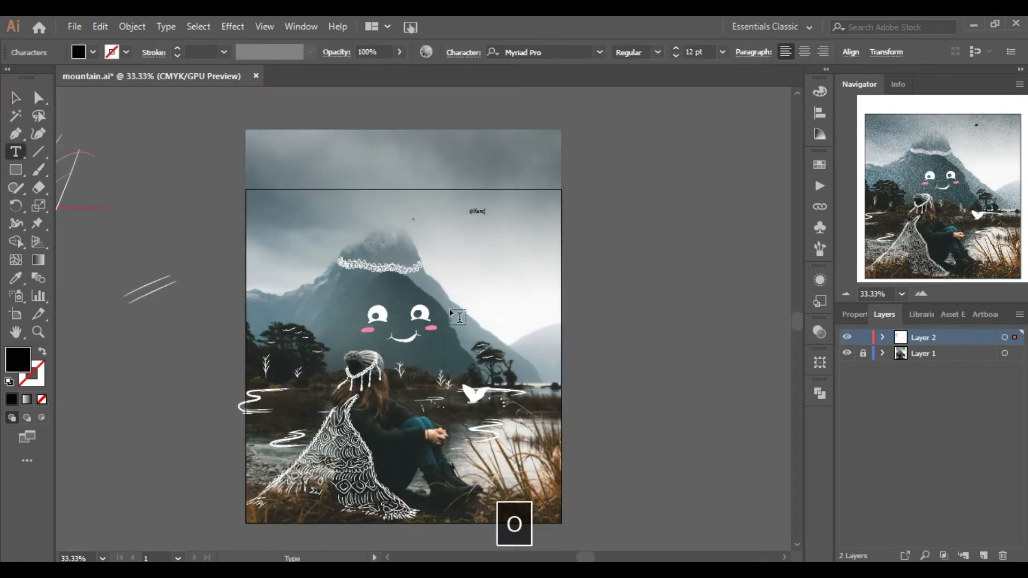
type("TOOne")
Color the watermark text white and move it into the artboard's top-left corner.
left_click(16, 97)
left_click(82, 55)
left_click(32, 76)
left_click(606, 210)
left_click_drag(482, 209, 268, 203)
key("Up")
key("Up")
key("Up")
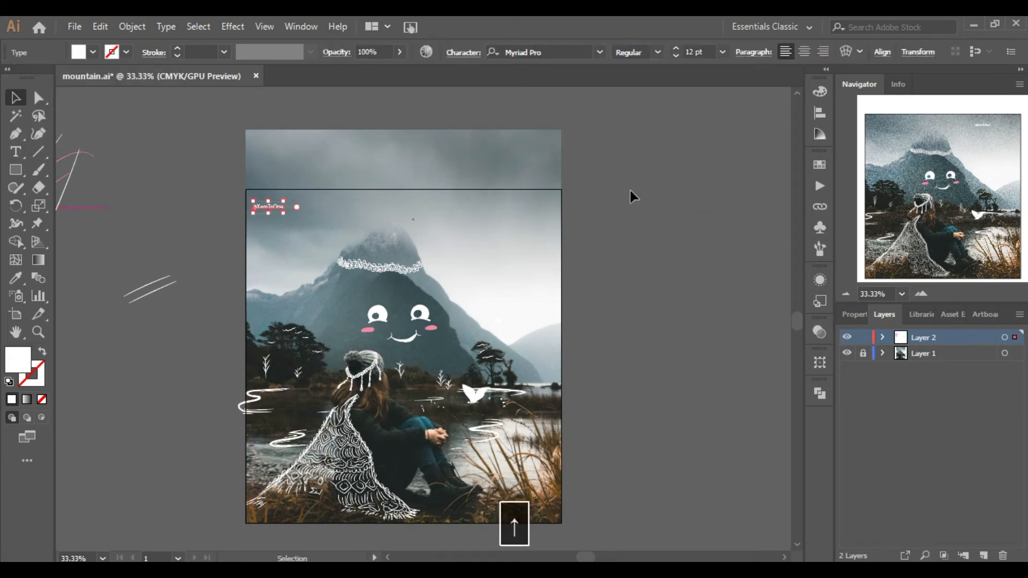
left_click(631, 190)
With the Paintbrush, draw horizontal streak lines on the water along the far shore behind the woman.
left_click(920, 294)
left_click_drag(944, 176, 944, 211)
left_click(39, 170)
left_click(921, 294)
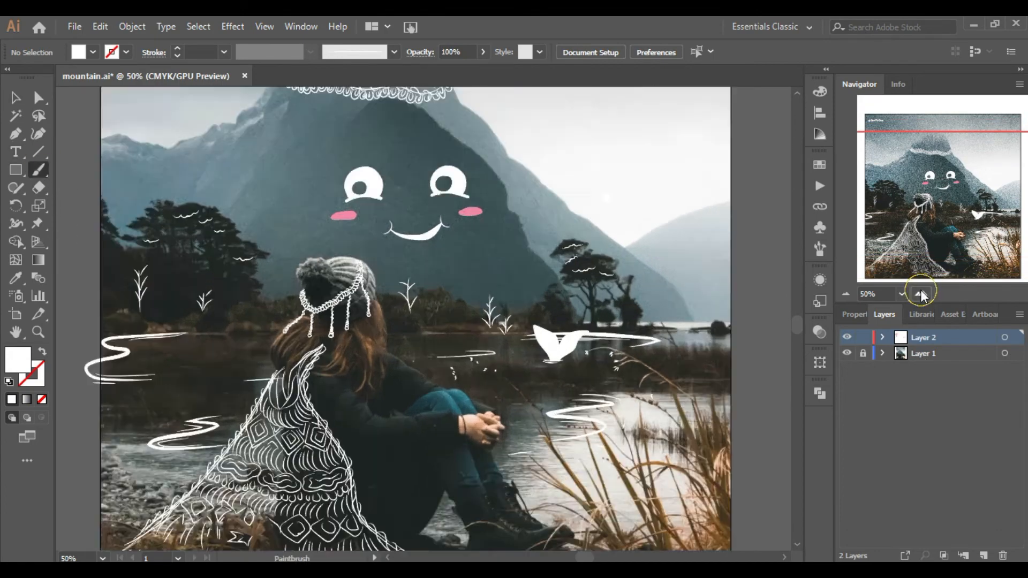
left_click(921, 294)
left_click(921, 294)
left_click(921, 294)
left_click_drag(346, 359, 466, 362)
left_click_drag(501, 357, 628, 363)
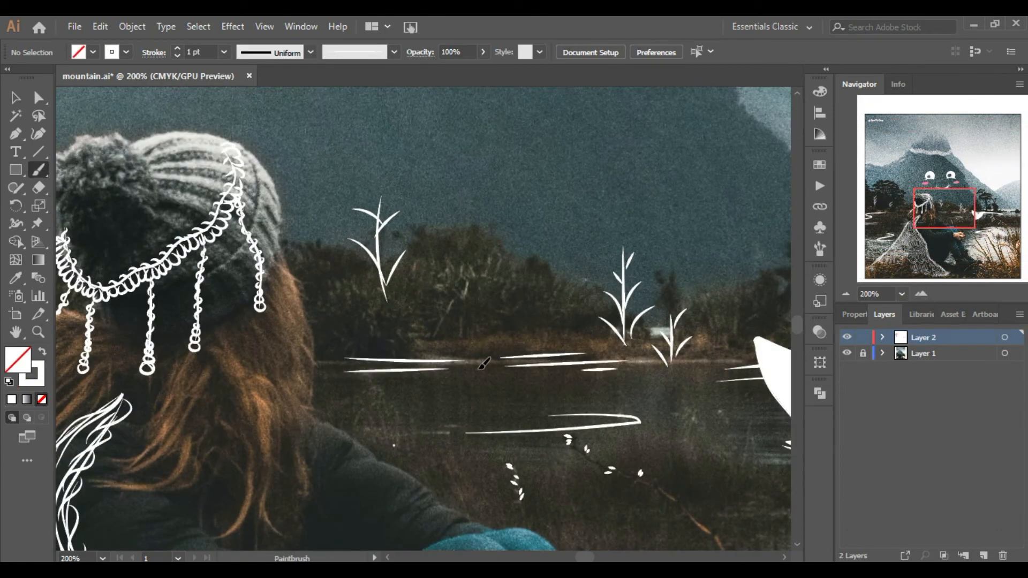
left_click_drag(888, 212, 884, 212)
left_click_drag(481, 310, 588, 313)
left_click_drag(668, 320, 636, 327)
Draw a fish outline with an open mouth and gill curve on the water left of the woman.
left_click(893, 247)
mouse_move(893, 247)
left_mouse_down()
mouse_move(997, 228)
mouse_move(950, 215)
mouse_move(888, 222)
left_mouse_up()
scroll(371, 313, "up", 2)
left_click_drag(512, 208, 368, 191)
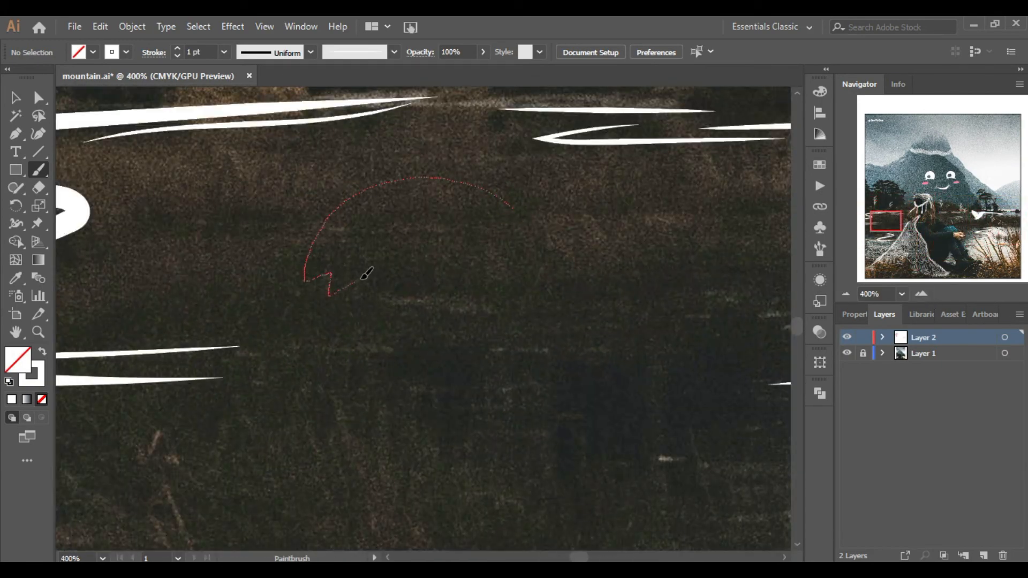
left_click_drag(567, 190, 562, 196)
mouse_move(383, 246)
left_mouse_down()
mouse_move(464, 234)
mouse_move(439, 220)
left_mouse_up()
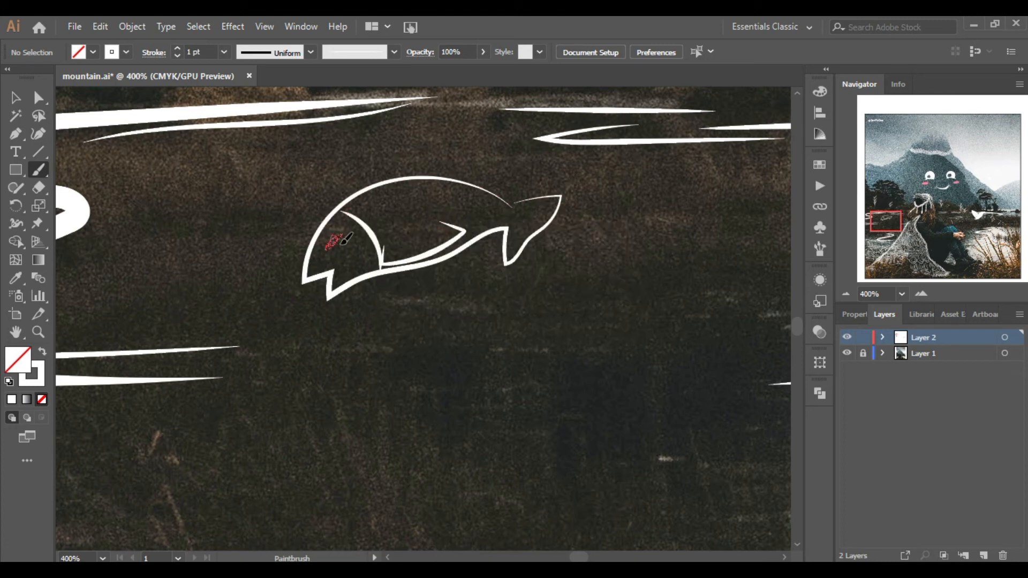
Undo the last stray stroke and draw a round eye on the fish.
key("ctrl+z")
left_click(921, 294)
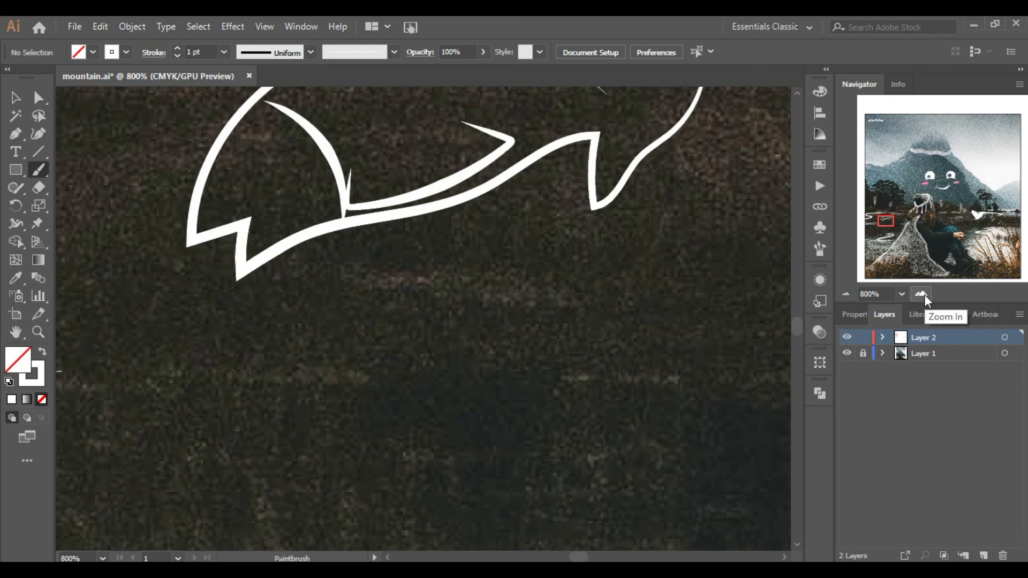
left_click(800, 92)
left_click_drag(239, 233, 240, 232)
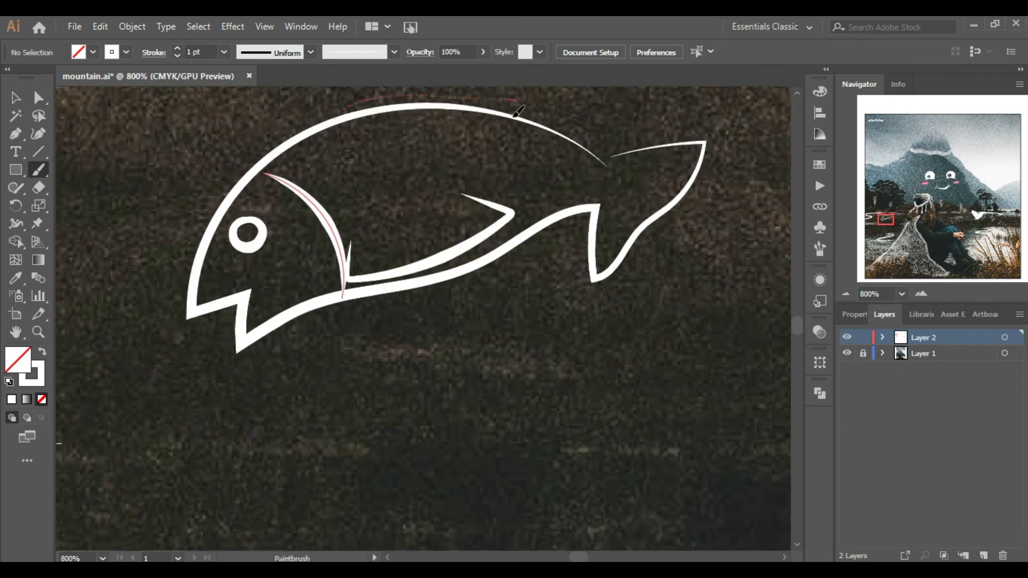
left_click_drag(514, 116, 515, 107)
Draw diagonal stripes across the fish's body and fine lines on its tail fin.
left_click_drag(344, 126, 310, 179)
left_click_drag(397, 114, 327, 206)
left_click_drag(441, 119, 348, 226)
left_click_drag(494, 119, 368, 269)
left_click_drag(517, 153, 414, 248)
left_click_drag(559, 158, 507, 206)
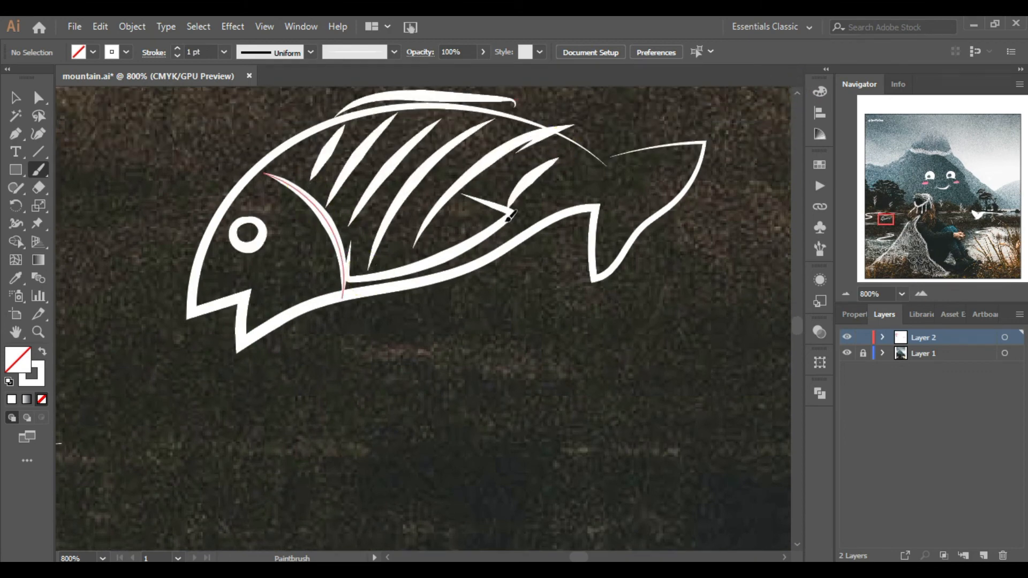
left_click_drag(588, 172, 535, 216)
left_click_drag(616, 186, 605, 257)
left_click_drag(592, 174, 670, 163)
left_click_drag(611, 174, 649, 191)
left_click(846, 293)
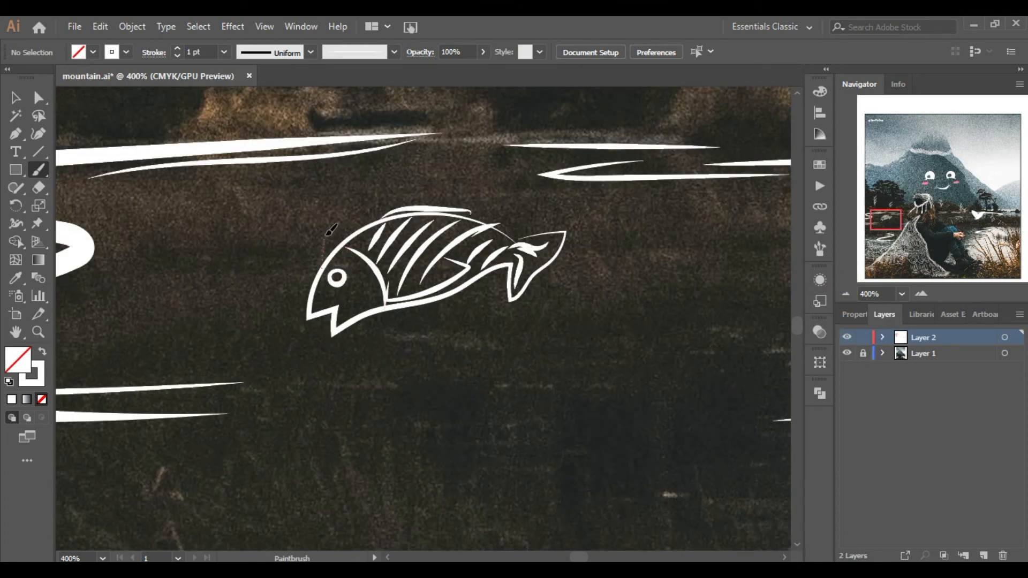
Add a splash curve behind the fish and a waterline stroke beneath it.
left_click_drag(557, 300, 598, 335)
key("ctrl+minus")
key("ctrl+minus")
key("ctrl+minus")
left_click_drag(387, 349, 540, 341)
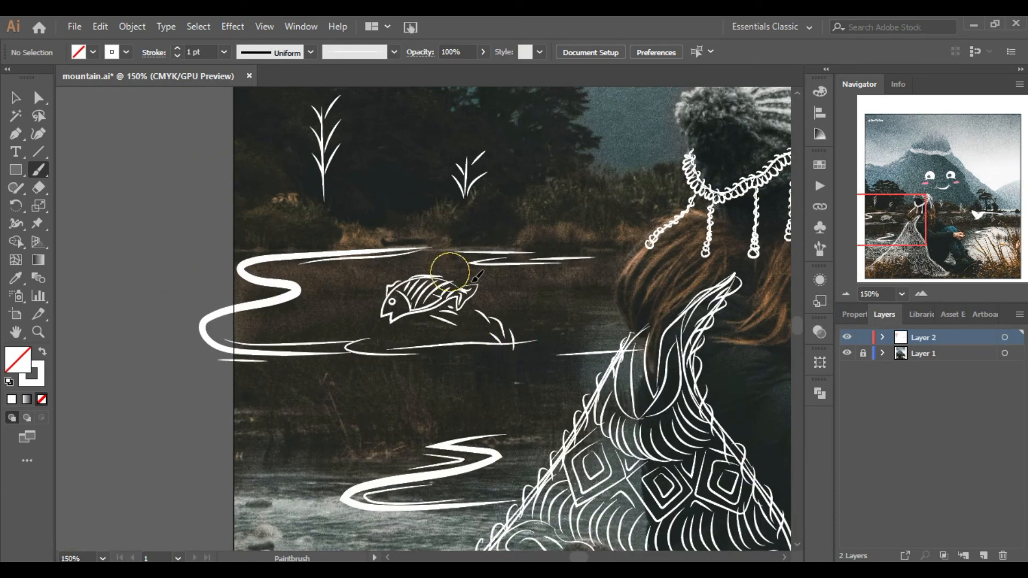
Draw small loop marks scattered among the grass in the lower-right foreground.
left_click(845, 294)
left_click(845, 294)
left_click(845, 294)
left_click_drag(925, 207, 942, 211)
left_click(920, 293)
left_click(920, 294)
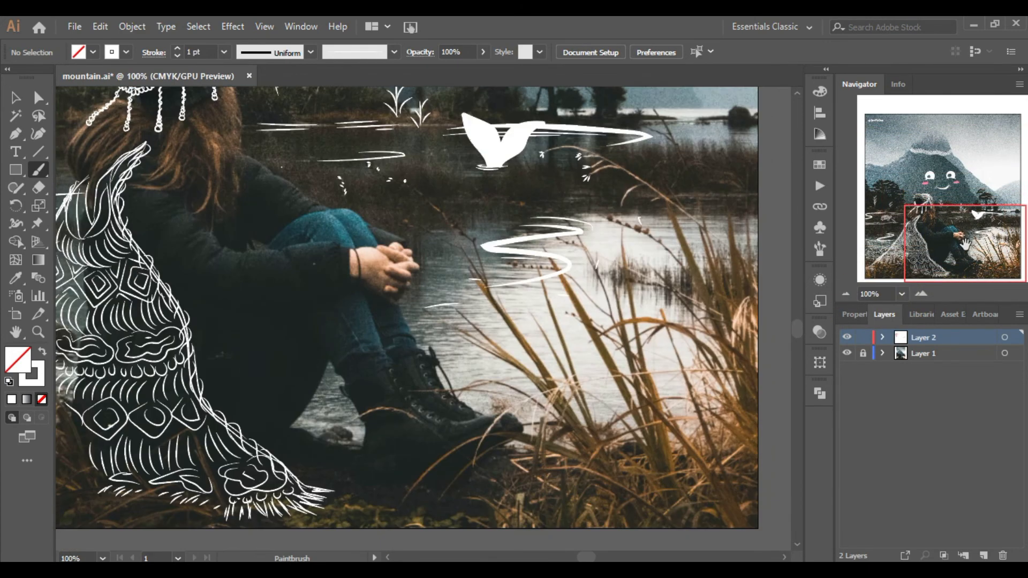
left_click(922, 294)
left_click_drag(557, 404, 559, 407)
left_click_drag(639, 378, 641, 377)
left_click_drag(540, 356, 544, 357)
left_click_drag(701, 334, 699, 336)
left_click_drag(449, 357, 450, 352)
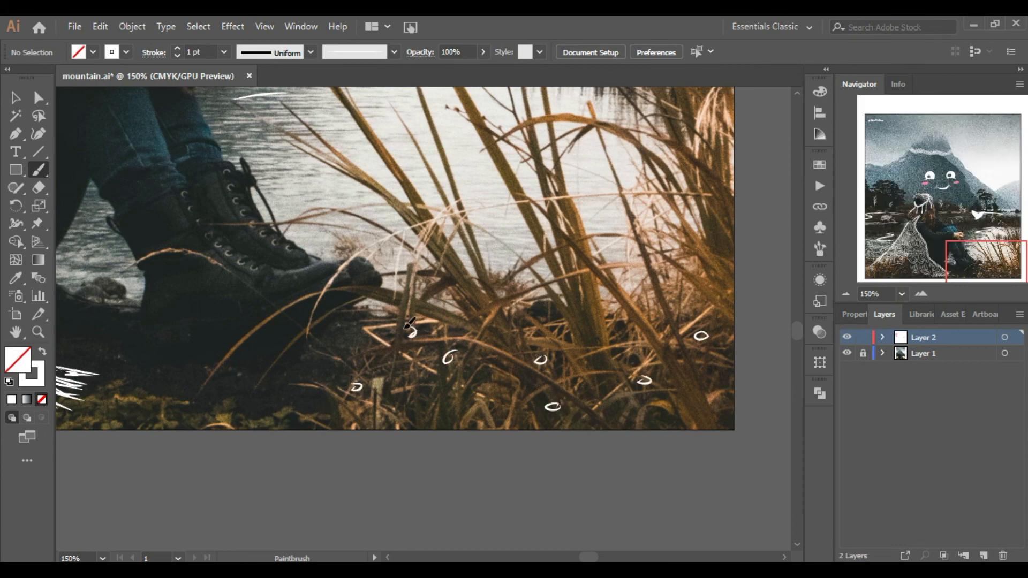
Draw small loop marks on the rocks in the lower-left foreground.
left_click(879, 270)
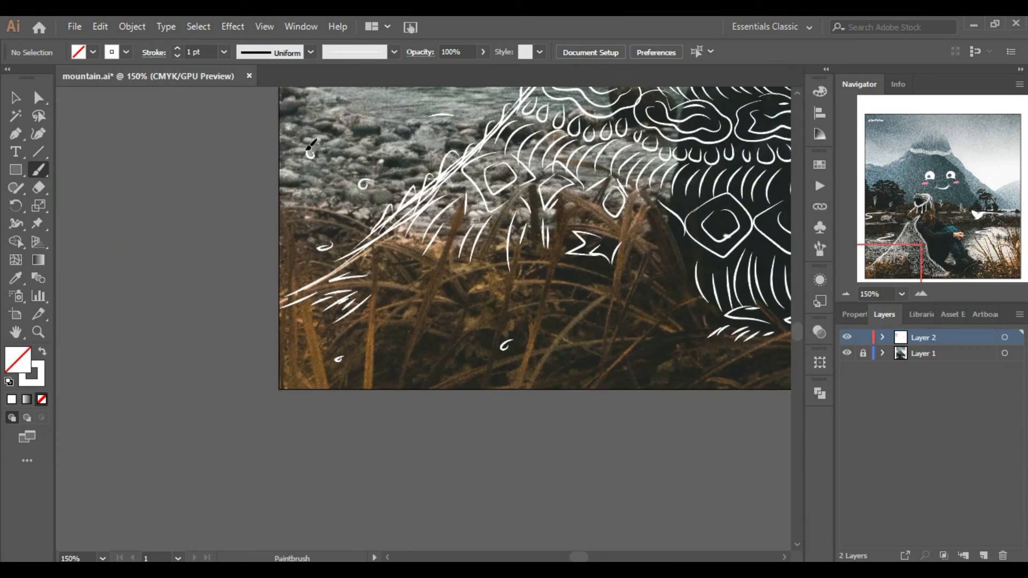
left_click_drag(844, 304, 844, 300)
left_click(845, 292)
left_click(845, 291)
left_click_drag(853, 432, 934, 328)
left_click_drag(929, 239, 938, 194)
left_click(845, 291)
Save the document.
key("ctrl+s")
left_click(75, 27)
mouse_move(162, 291)
left_click(343, 309)
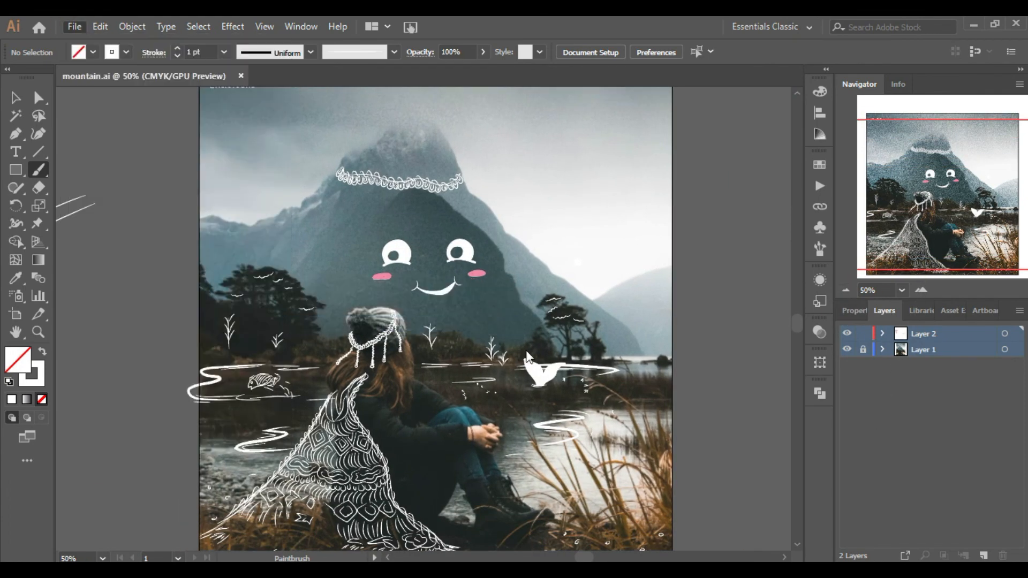
left_click(824, 250)
type("1670")
left_click(818, 519)
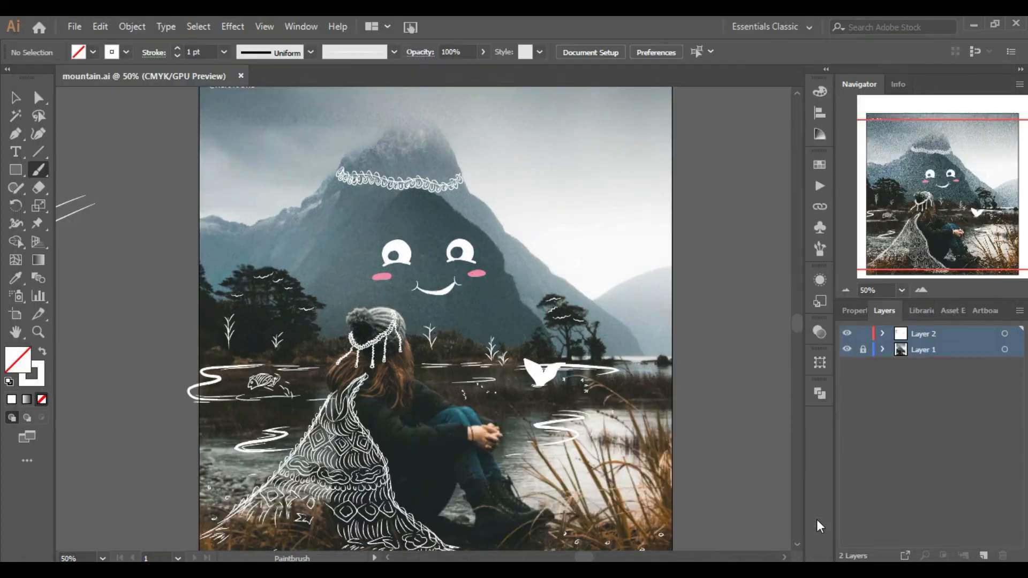